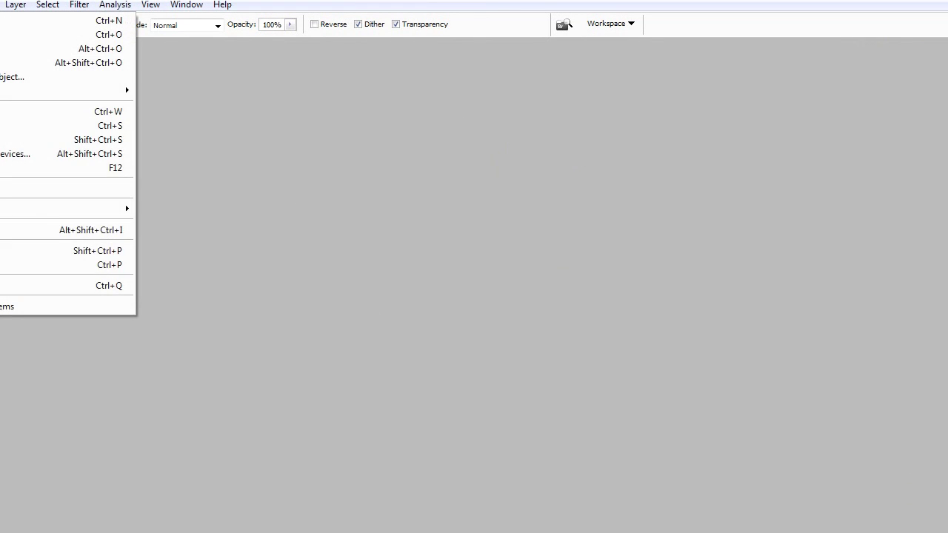
Step: Create a new blank white Untitled-1 document at 1024 × 768 pixels
{"action": "key", "text": "n"}
{"action": "double_click", "coordinate": [580, 311]}
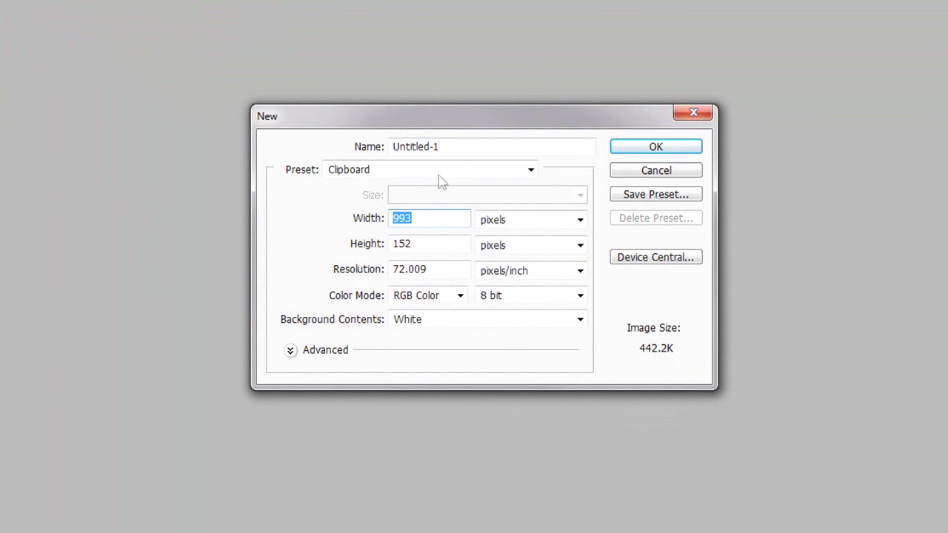
{"action": "type", "text": "1024"}
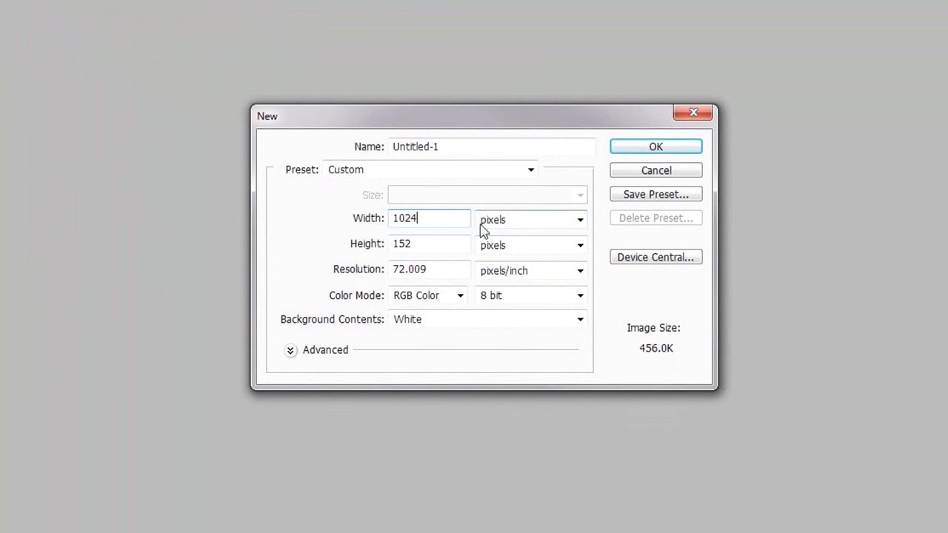
{"action": "key", "text": "Tab"}
{"action": "key", "text": "Tab"}
{"action": "type", "text": "768"}
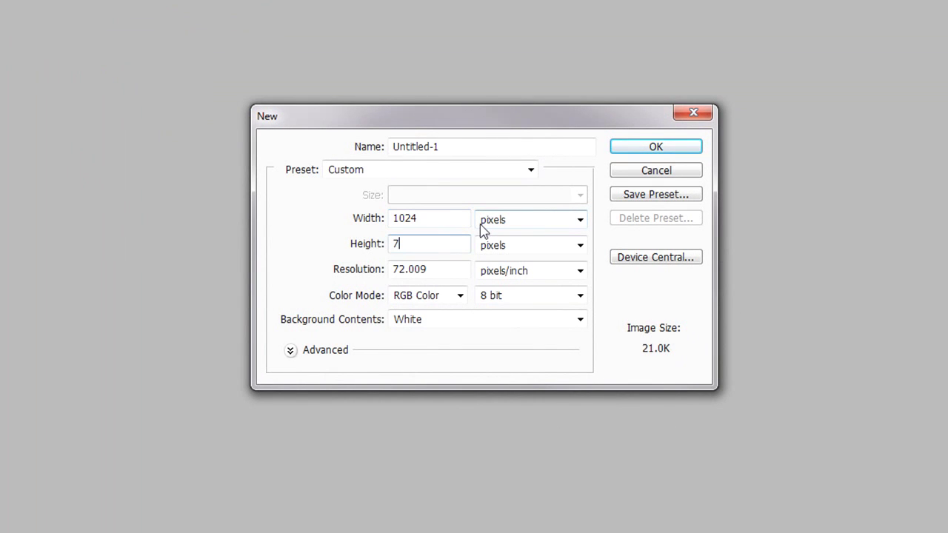
{"action": "left_click", "coordinate": [665, 149]}
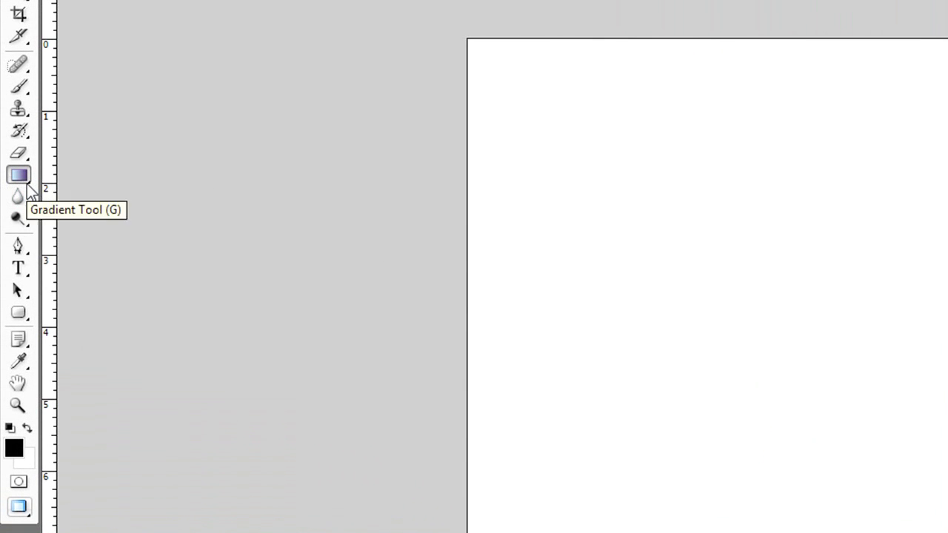
{"action": "left_click", "coordinate": [20, 178]}
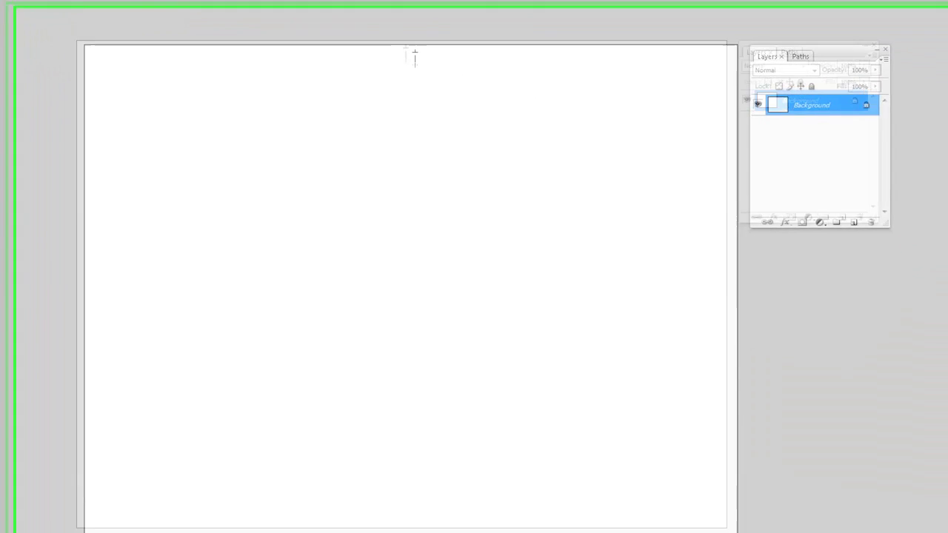
{"action": "left_click_drag", "start_coordinate": [732, 197], "coordinate": [718, 449]}
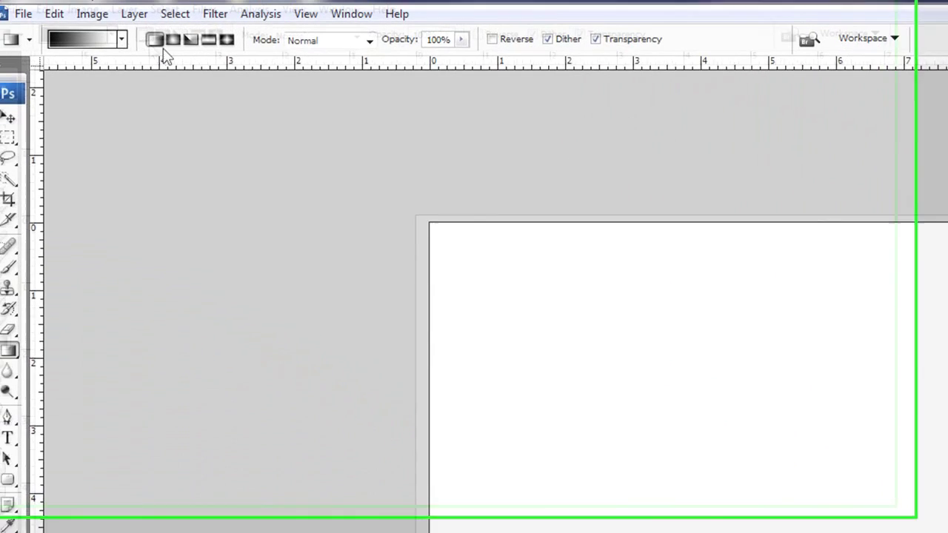
Step: Switch gradients to the radial style, draw a test gradient, then undo it
{"action": "left_click", "coordinate": [192, 48]}
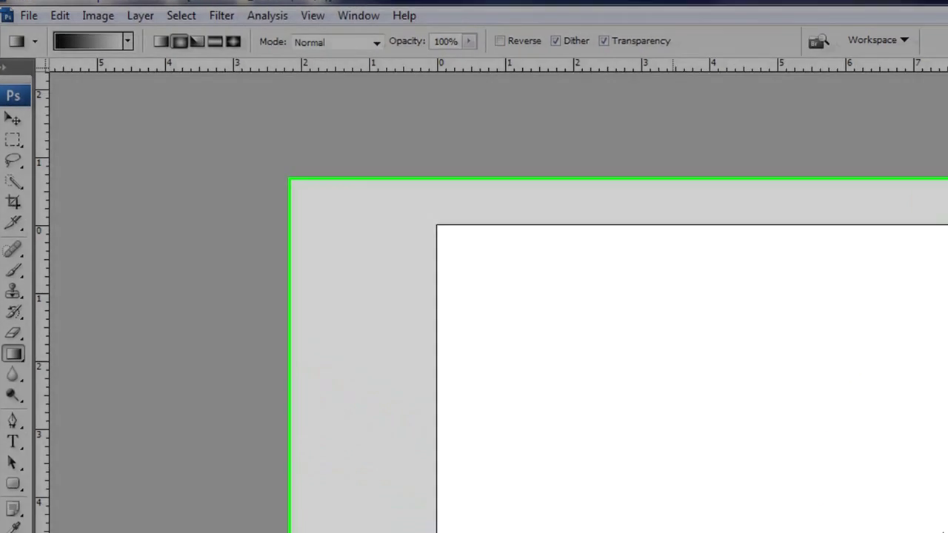
{"action": "left_click_drag", "start_coordinate": [454, 532], "coordinate": [870, 492]}
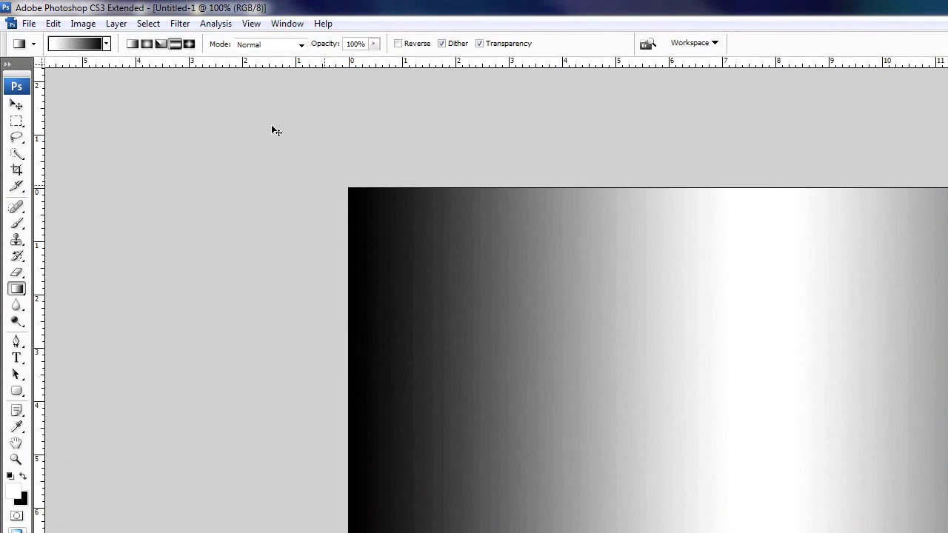
{"action": "key", "text": "ctrl+z"}
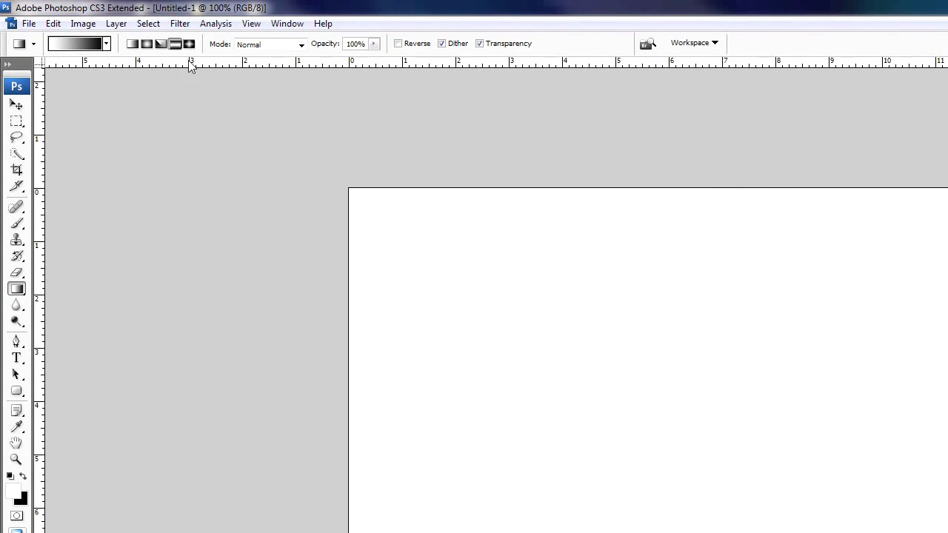
Step: Return to linear gradients and pick the Foreground to Background preset in the Gradient Editor
{"action": "left_click", "coordinate": [132, 43]}
{"action": "left_click", "coordinate": [77, 46]}
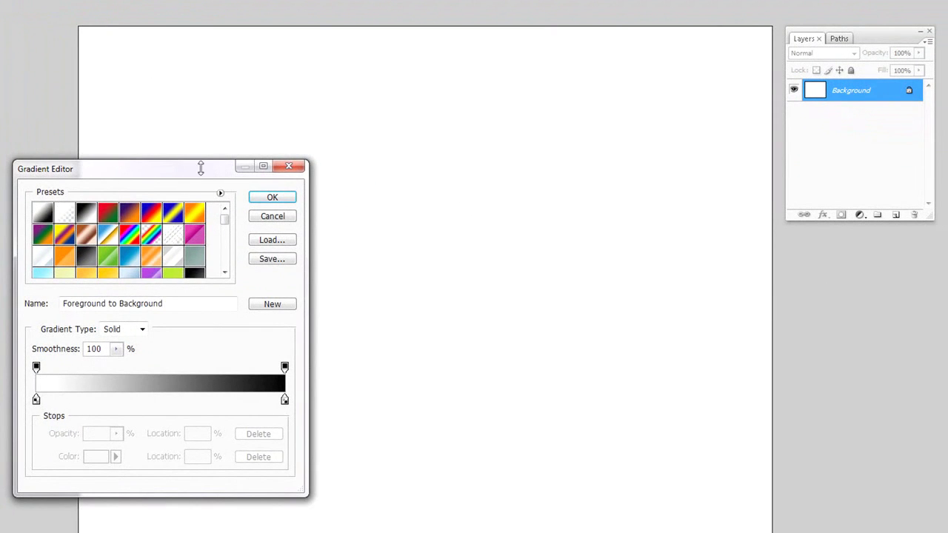
{"action": "left_click_drag", "start_coordinate": [199, 169], "coordinate": [383, 150]}
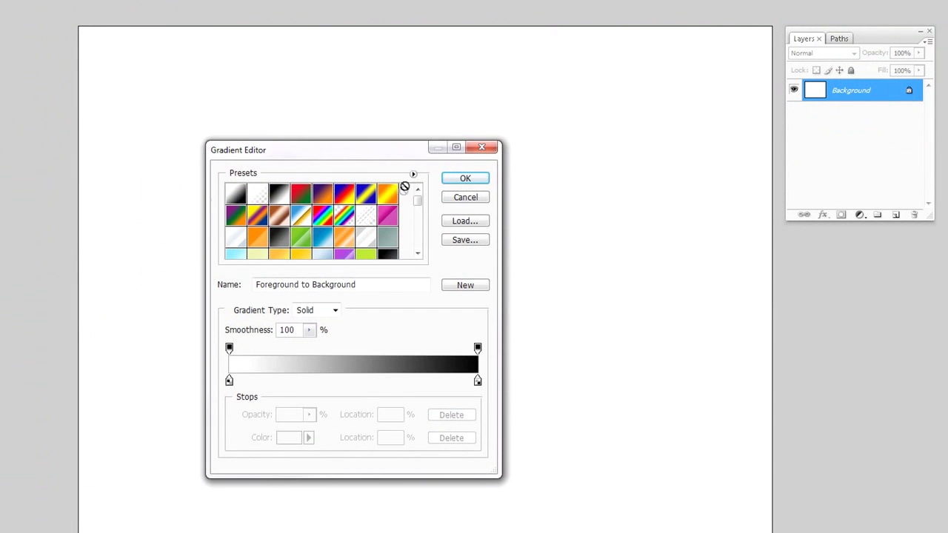
{"action": "scroll", "coordinate": [420, 211], "scroll_direction": "down", "scroll_amount": 1}
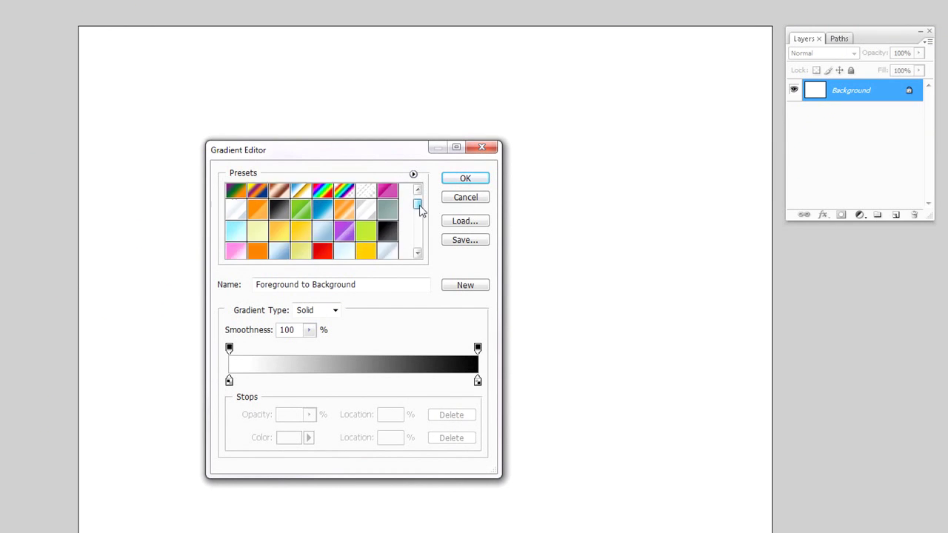
{"action": "mouse_move", "coordinate": [419, 211]}
{"action": "left_mouse_down"}
{"action": "mouse_move", "coordinate": [419, 241]}
{"action": "mouse_move", "coordinate": [419, 205]}
{"action": "left_mouse_up"}
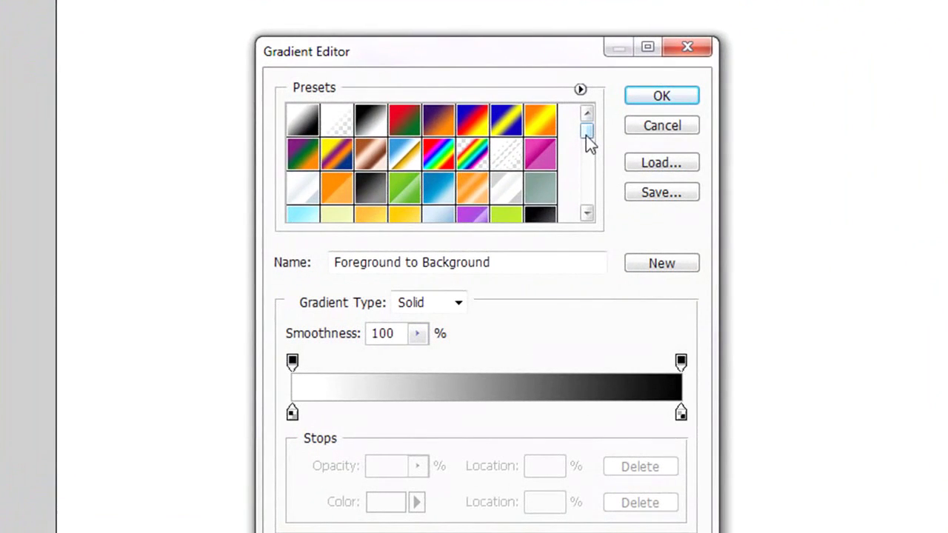
{"action": "left_click", "coordinate": [333, 133]}
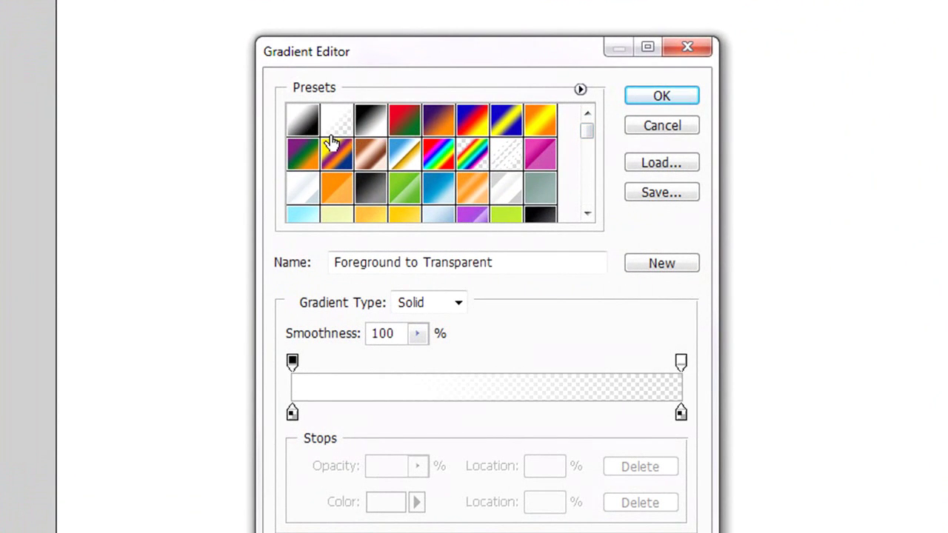
{"action": "left_click", "coordinate": [303, 131]}
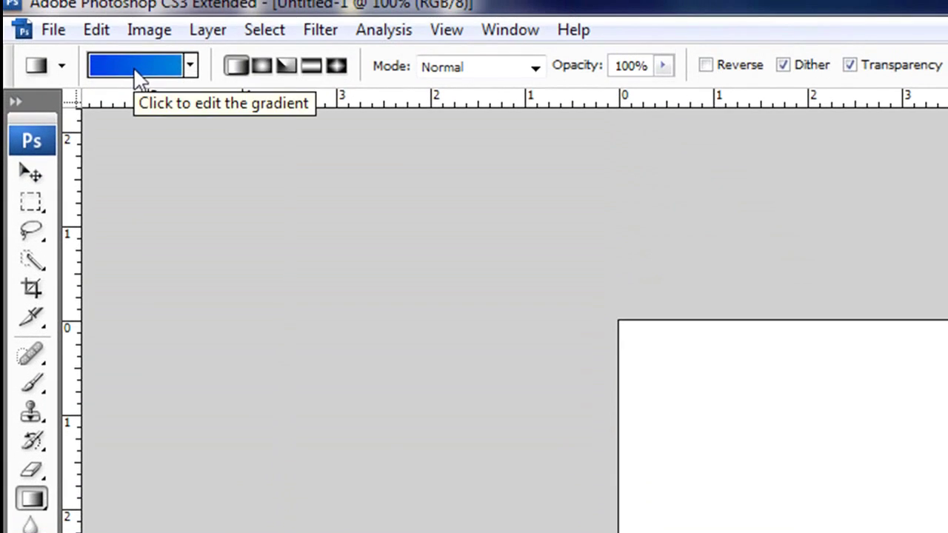
Step: Sample a blue foreground, choose Foreground to Transparent, then undo the gradient drawn on the Background
{"action": "key", "text": "i"}
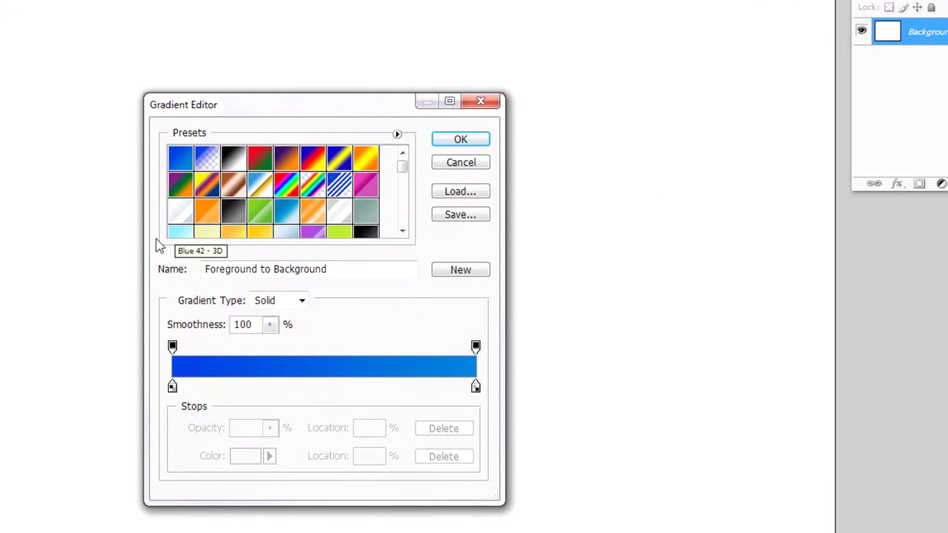
{"action": "left_click_drag", "start_coordinate": [315, 115], "coordinate": [327, 77]}
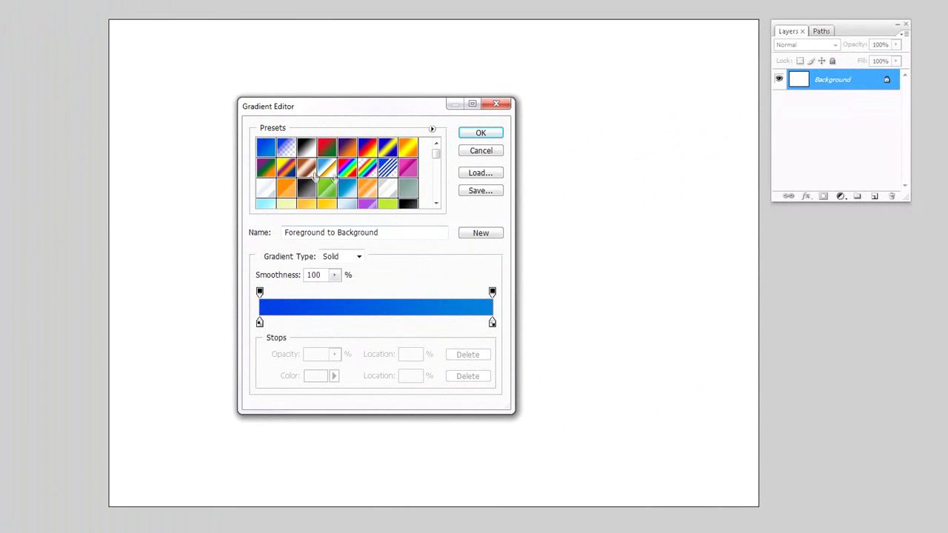
{"action": "left_click", "coordinate": [286, 150]}
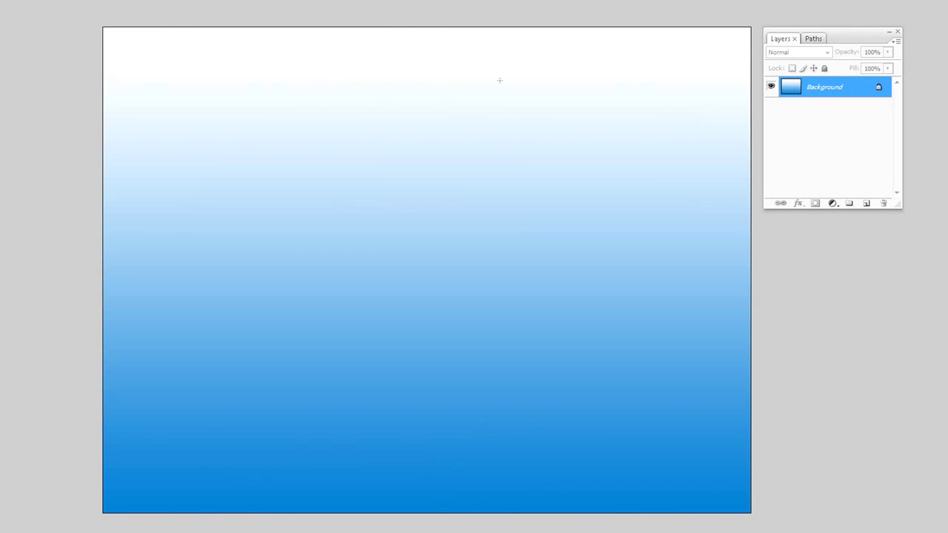
{"action": "key", "text": "ctrl+z"}
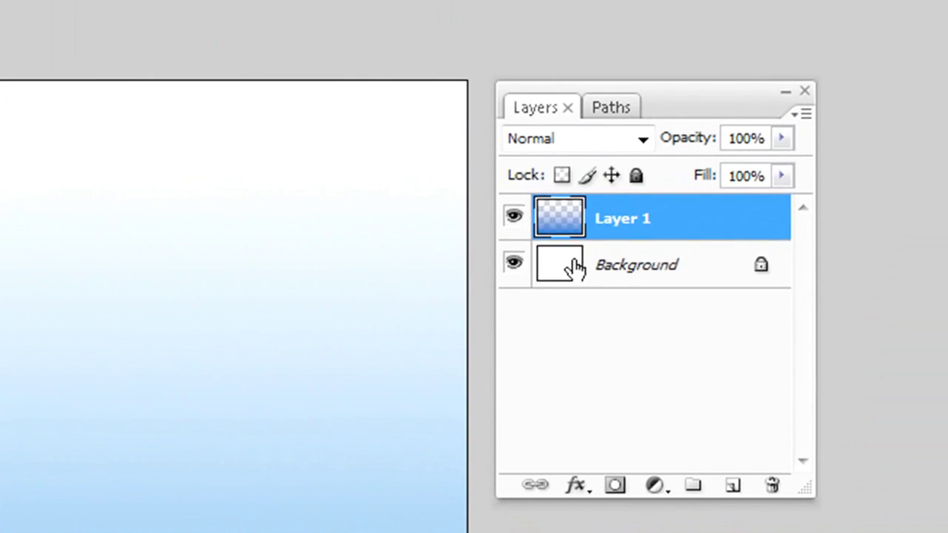
Step: Reselect Layer 1 and reposition the Layers panel and Gradient Editor
{"action": "left_click", "coordinate": [794, 108]}
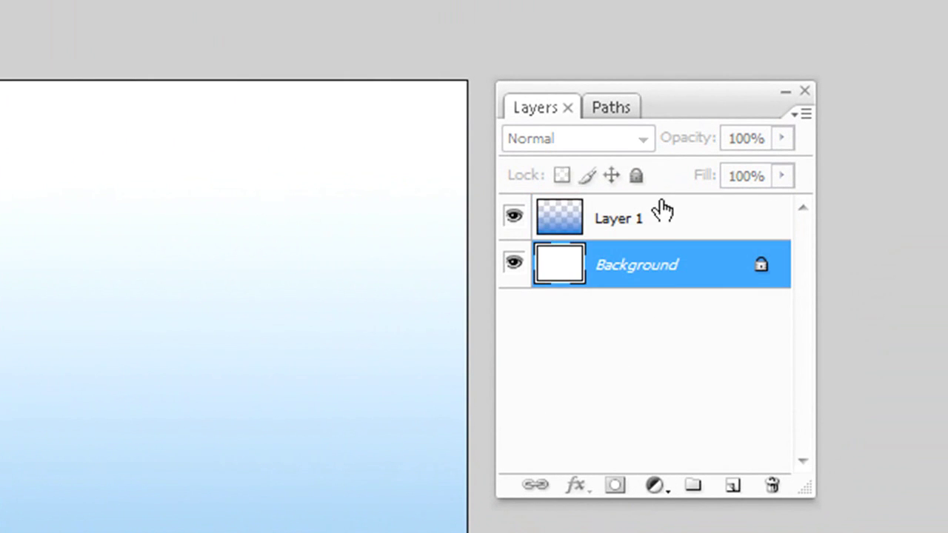
{"action": "left_click", "coordinate": [650, 228]}
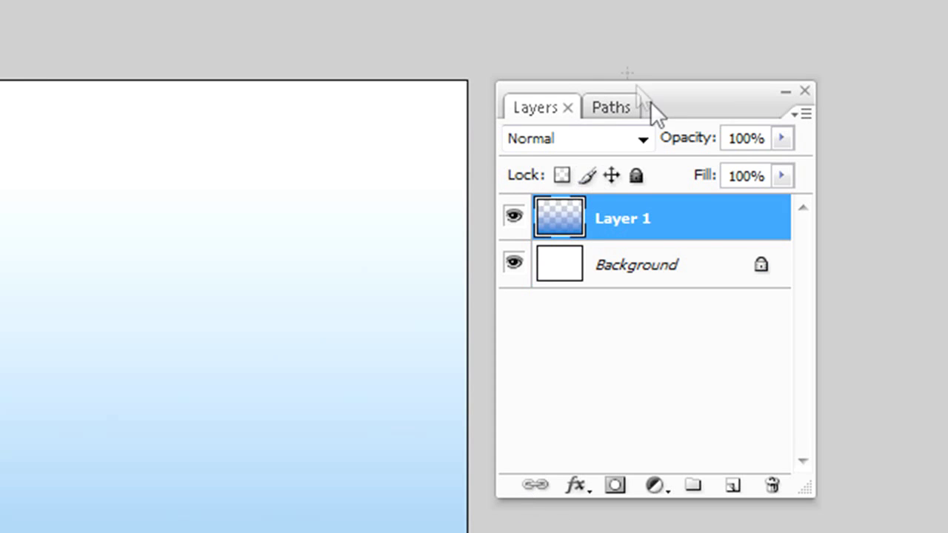
{"action": "mouse_move", "coordinate": [671, 106]}
{"action": "left_mouse_down"}
{"action": "mouse_move", "coordinate": [697, 71]}
{"action": "mouse_move", "coordinate": [676, 72]}
{"action": "mouse_move", "coordinate": [666, 105]}
{"action": "left_mouse_up"}
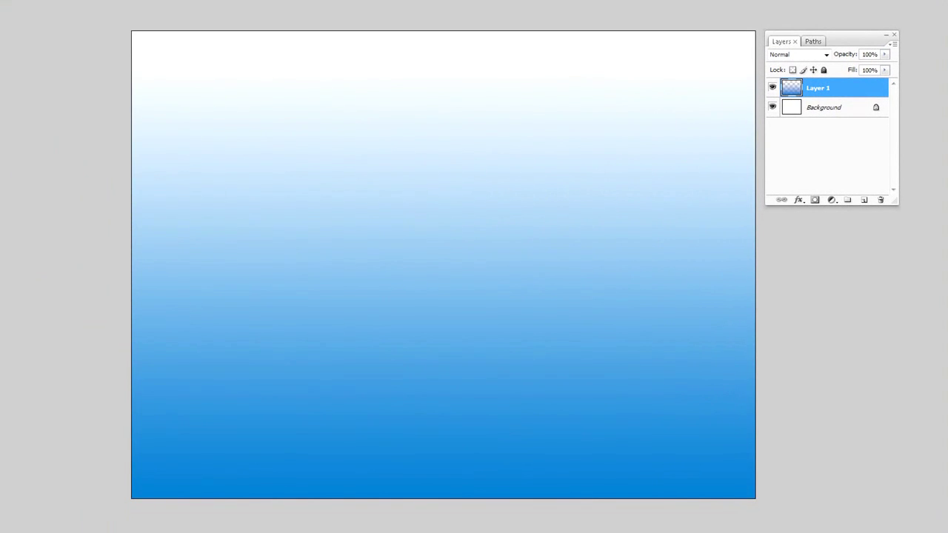
{"action": "left_click_drag", "start_coordinate": [341, 116], "coordinate": [392, 136]}
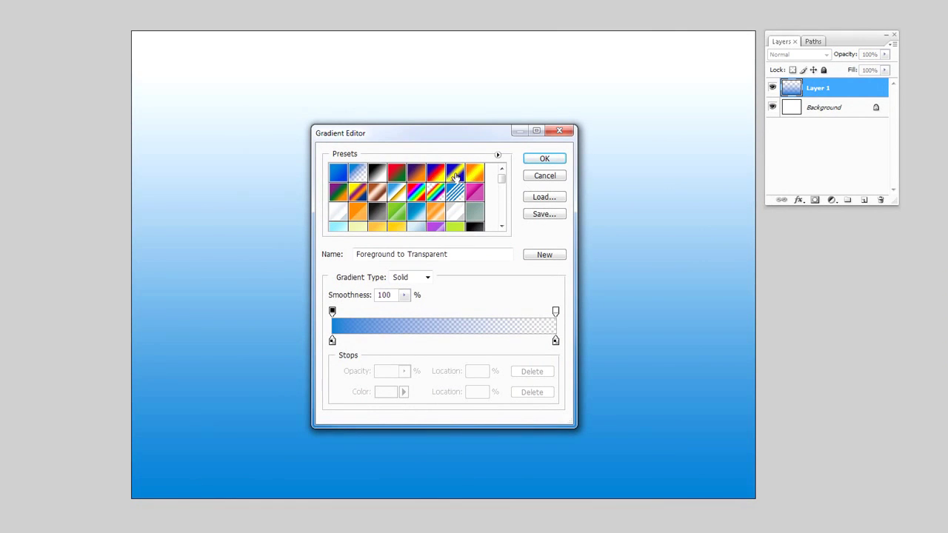
Step: Browse the gradient presets and settle on Blue, Red, Yellow
{"action": "left_click", "coordinate": [454, 175]}
{"action": "left_click", "coordinate": [477, 173]}
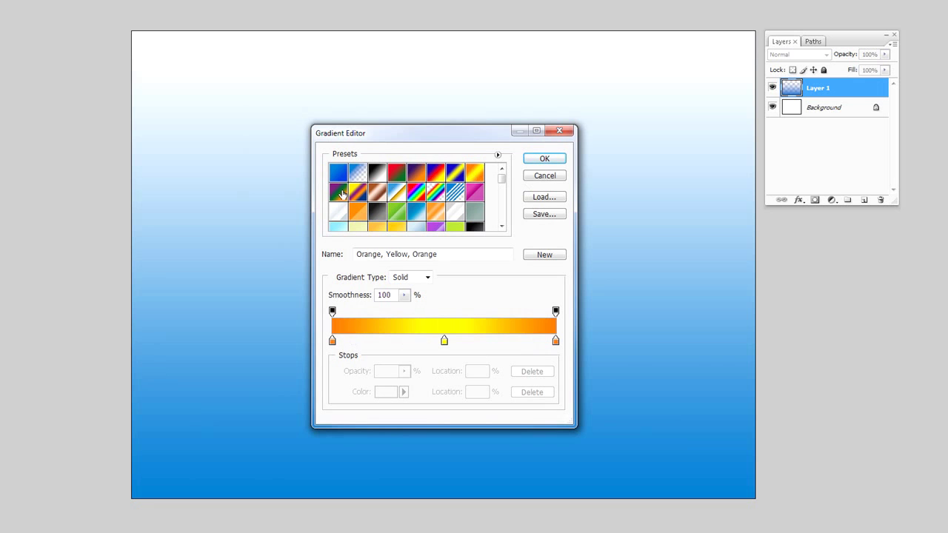
{"action": "left_click", "coordinate": [339, 194]}
{"action": "left_click", "coordinate": [434, 179]}
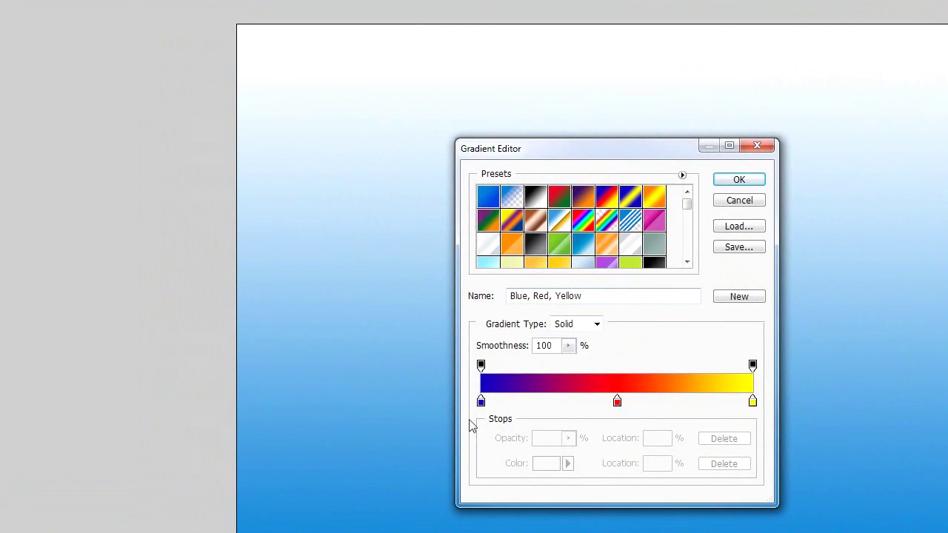
Step: Change the left color stop to a lighter blue
{"action": "double_click", "coordinate": [481, 405]}
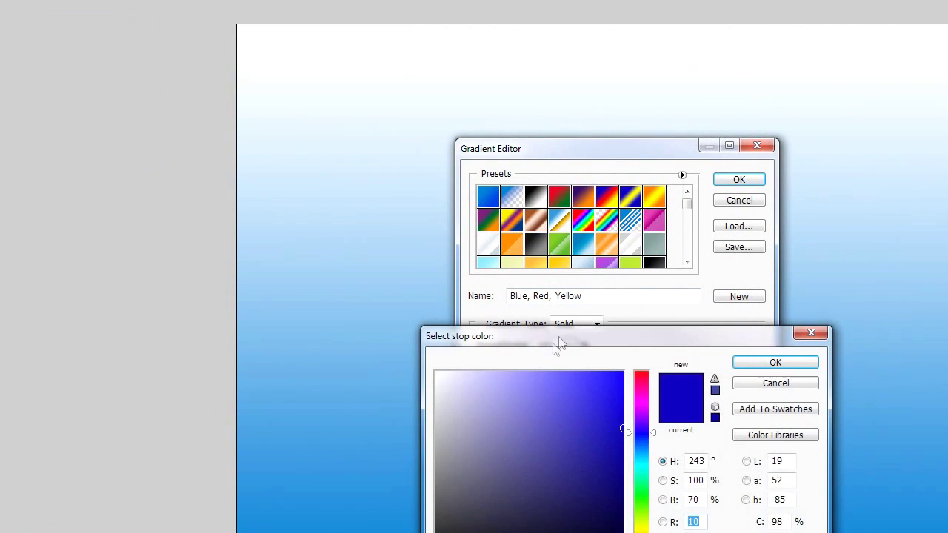
{"action": "left_click_drag", "start_coordinate": [555, 338], "coordinate": [185, 184]}
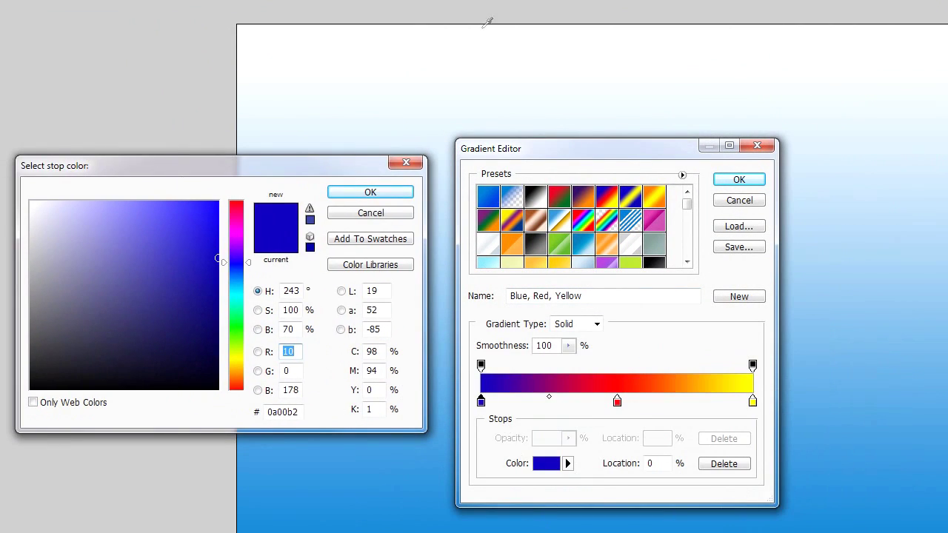
{"action": "left_click", "coordinate": [237, 275]}
{"action": "left_click", "coordinate": [217, 236]}
{"action": "left_click", "coordinate": [368, 194]}
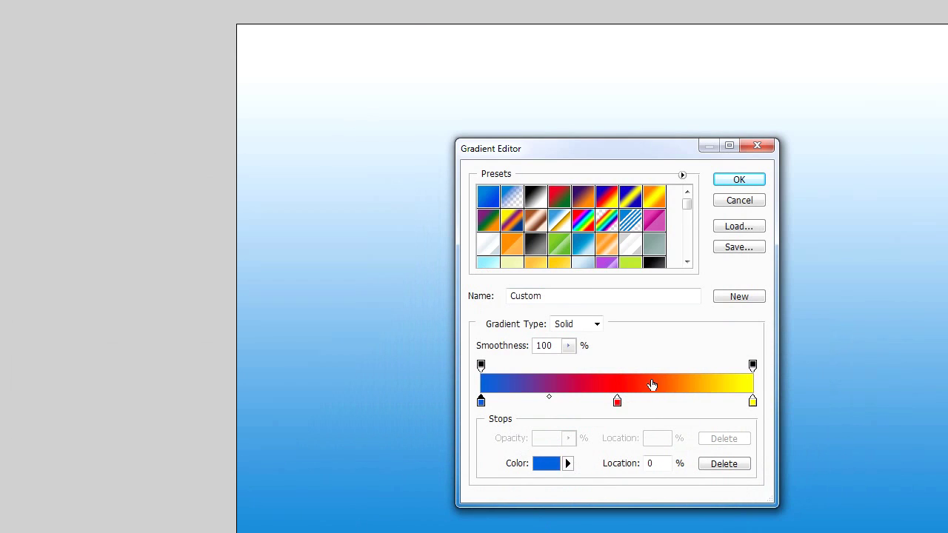
Step: Change the red middle stop to teal 00a2b1
{"action": "left_click", "coordinate": [617, 400]}
{"action": "double_click", "coordinate": [616, 400]}
{"action": "left_click", "coordinate": [238, 293]}
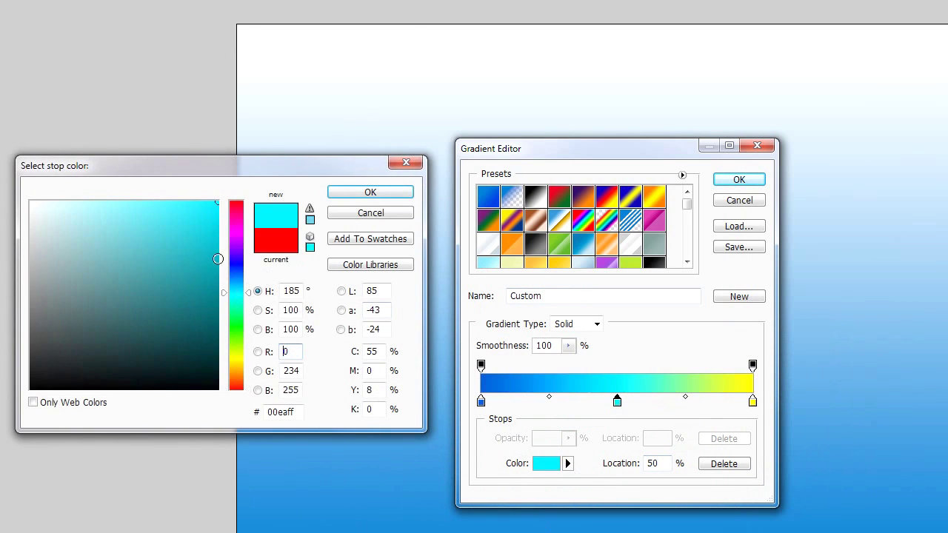
{"action": "left_click", "coordinate": [216, 259]}
{"action": "left_click", "coordinate": [368, 193]}
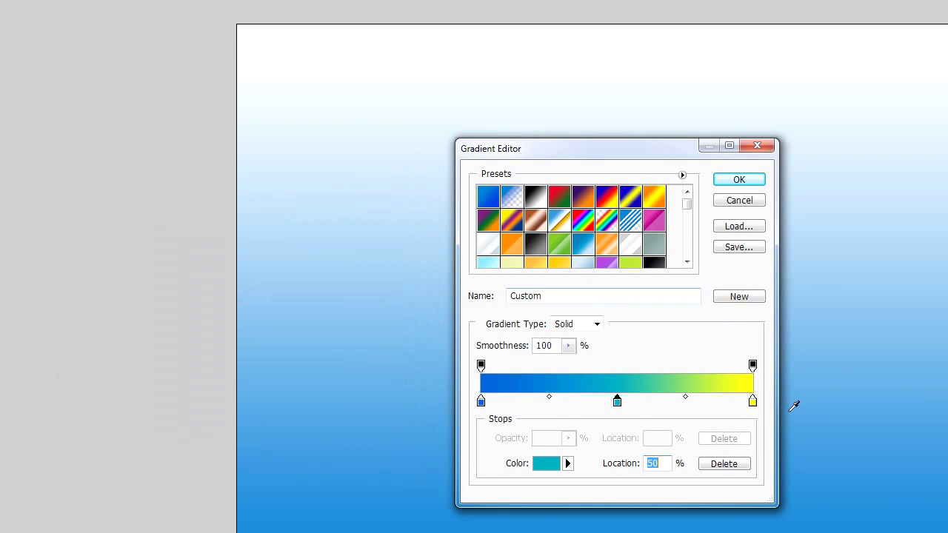
Step: Change the yellow right stop to dark teal 00727f
{"action": "double_click", "coordinate": [753, 402]}
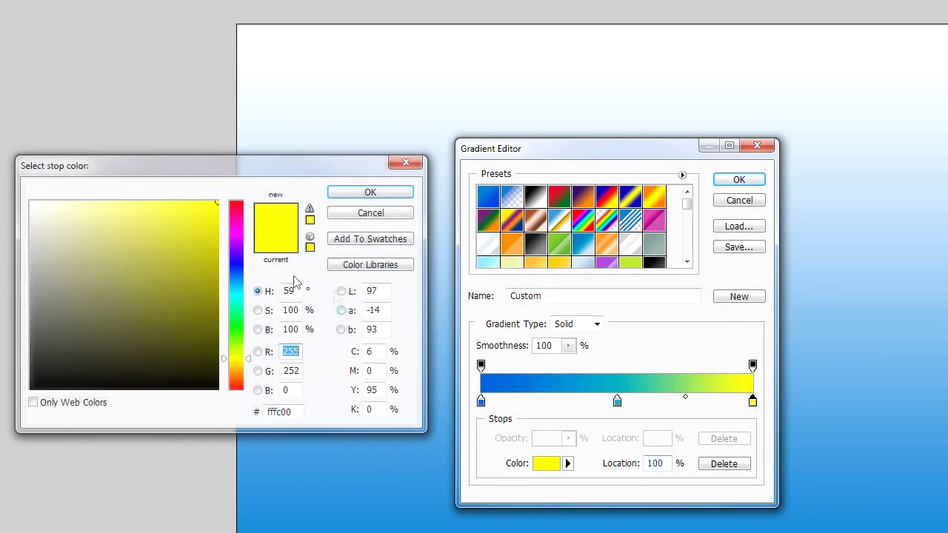
{"action": "left_click", "coordinate": [237, 292]}
{"action": "left_click", "coordinate": [217, 268]}
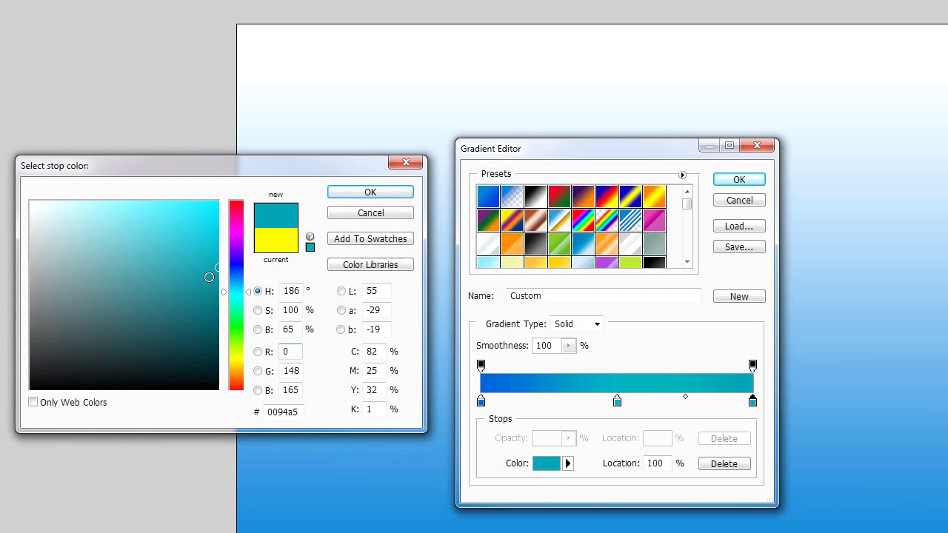
{"action": "left_click", "coordinate": [217, 294]}
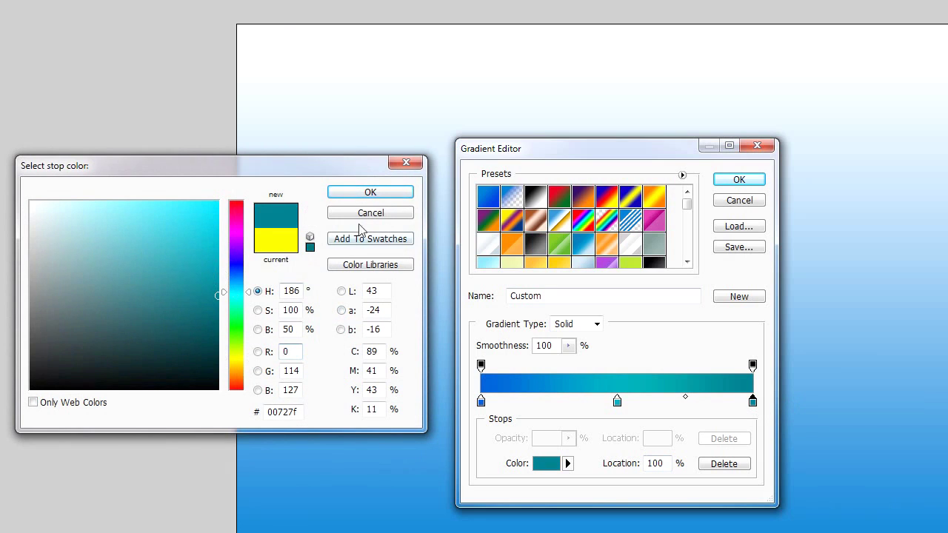
{"action": "left_click", "coordinate": [372, 194]}
Step: Set the left stop to cyan 00c8cf
{"action": "double_click", "coordinate": [480, 400]}
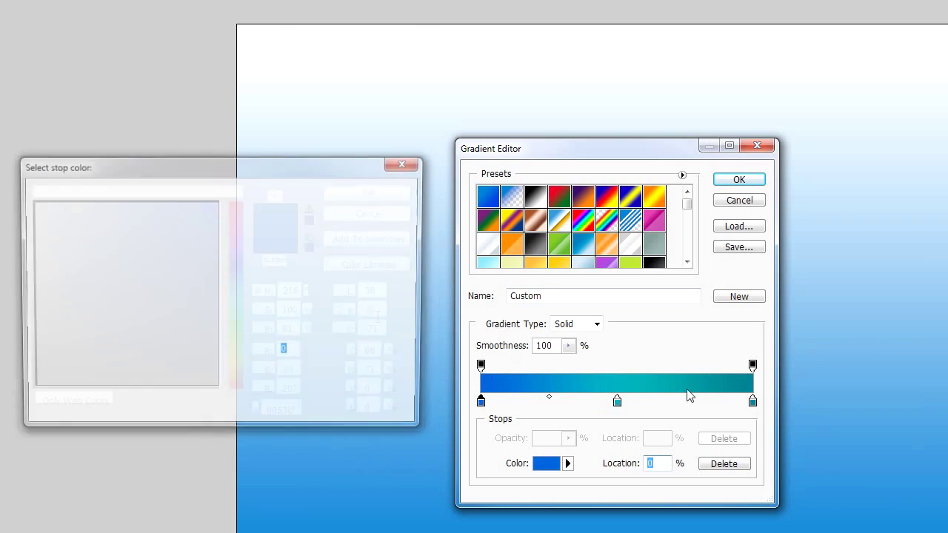
{"action": "left_click", "coordinate": [236, 295]}
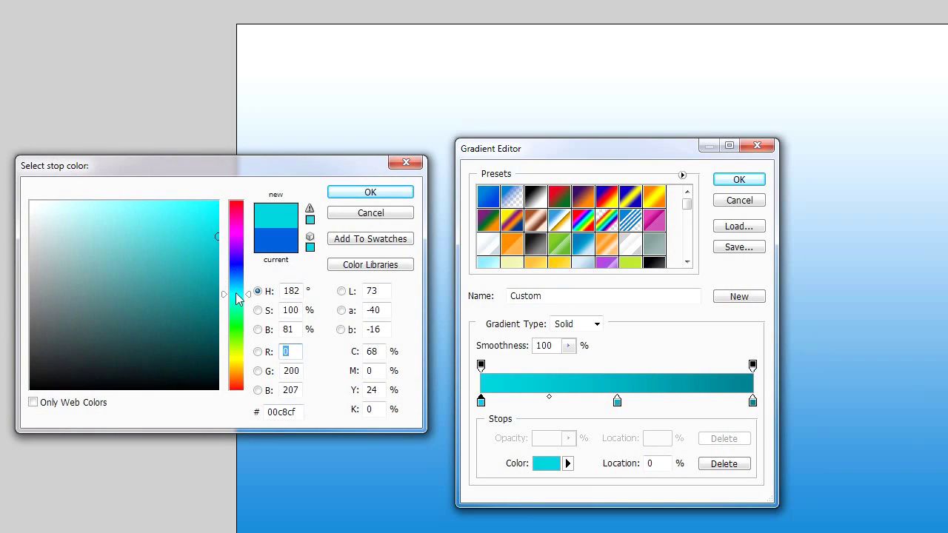
{"action": "left_click", "coordinate": [240, 281]}
{"action": "left_click", "coordinate": [238, 296]}
{"action": "left_click", "coordinate": [371, 192]}
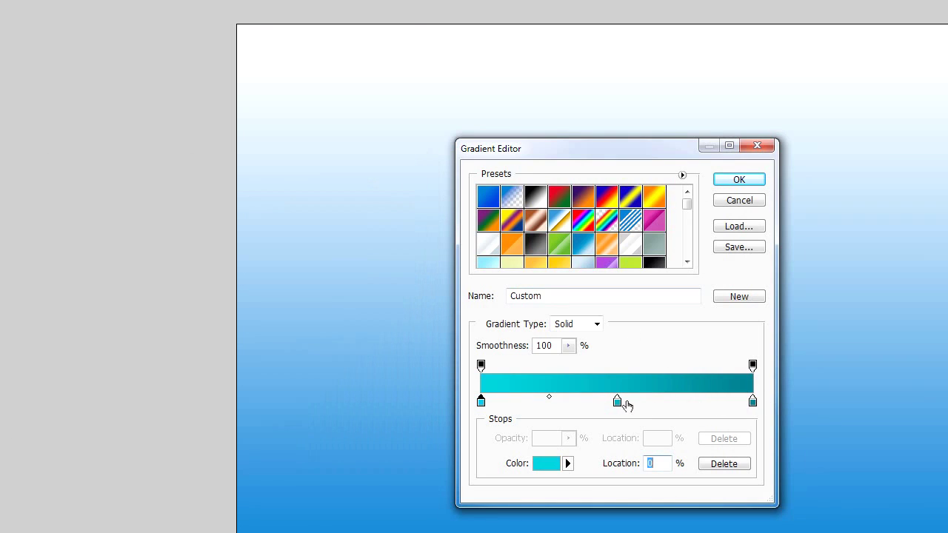
Step: Brighten the middle stop to vivid cyan 08e2f6 and accept the custom gradient
{"action": "double_click", "coordinate": [616, 400]}
{"action": "left_click", "coordinate": [191, 241]}
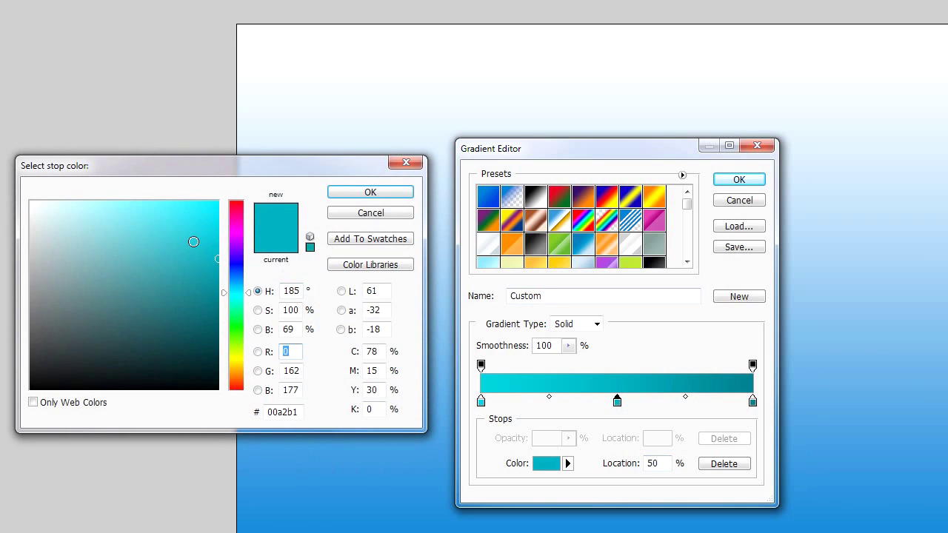
{"action": "left_click", "coordinate": [194, 236]}
{"action": "mouse_move", "coordinate": [194, 236]}
{"action": "left_mouse_down"}
{"action": "mouse_move", "coordinate": [209, 229]}
{"action": "mouse_move", "coordinate": [212, 211]}
{"action": "left_mouse_up"}
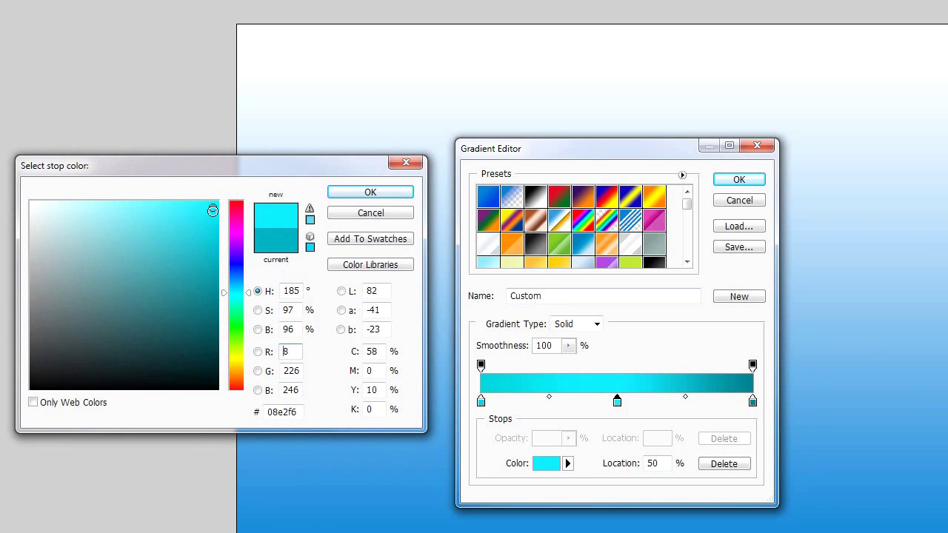
{"action": "left_click", "coordinate": [373, 194]}
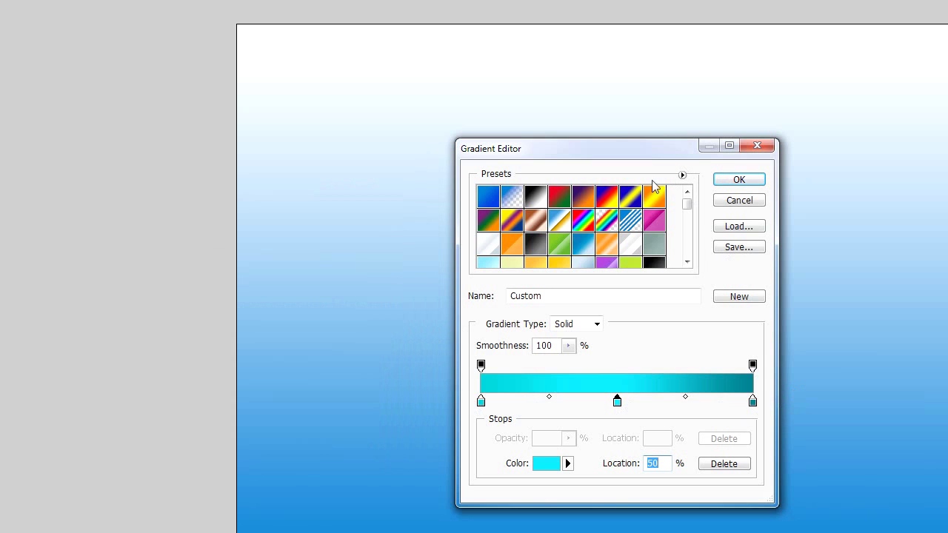
{"action": "left_click", "coordinate": [739, 180]}
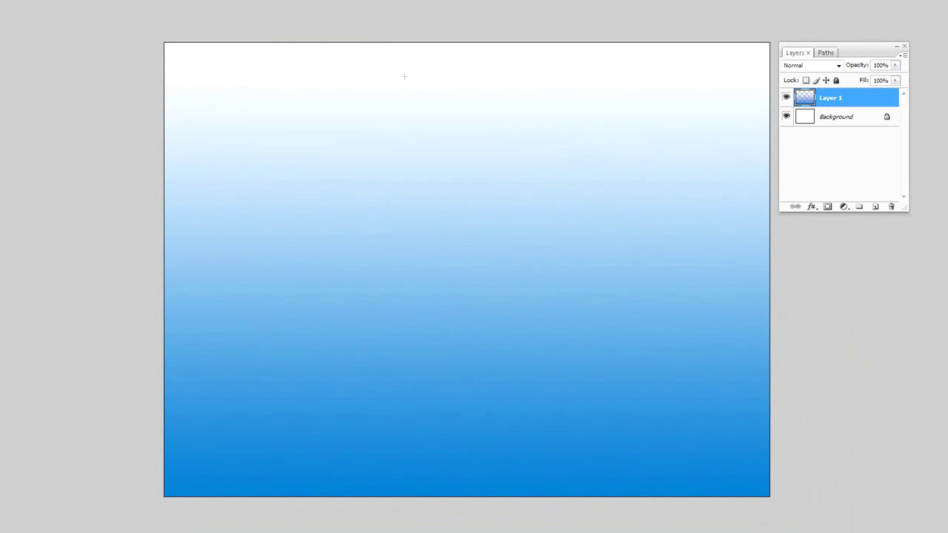
Step: Drag the cyan-to-teal gradient from the top of Layer 1 to the bottom
{"action": "left_click_drag", "start_coordinate": [473, 43], "coordinate": [488, 491]}
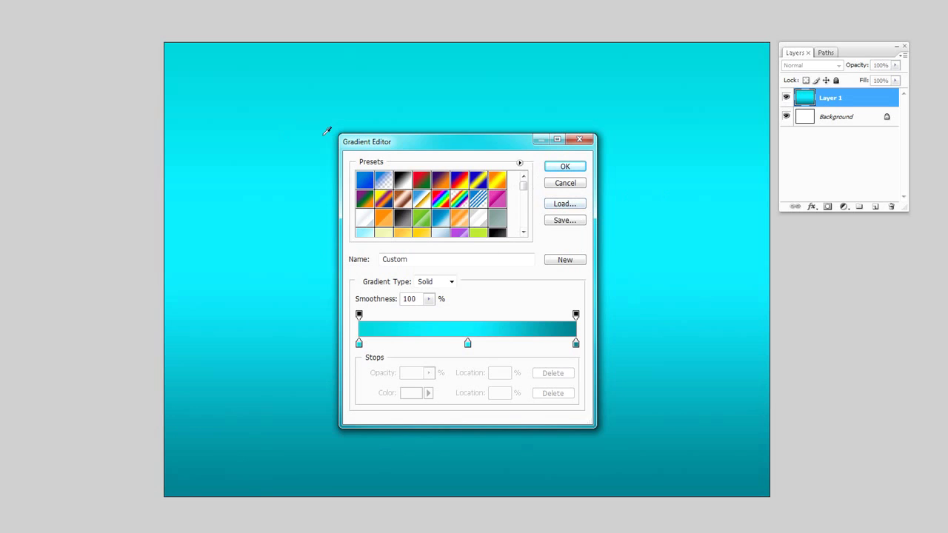
Step: Browse the gradient presets, ending on Copper
{"action": "left_click", "coordinate": [500, 184]}
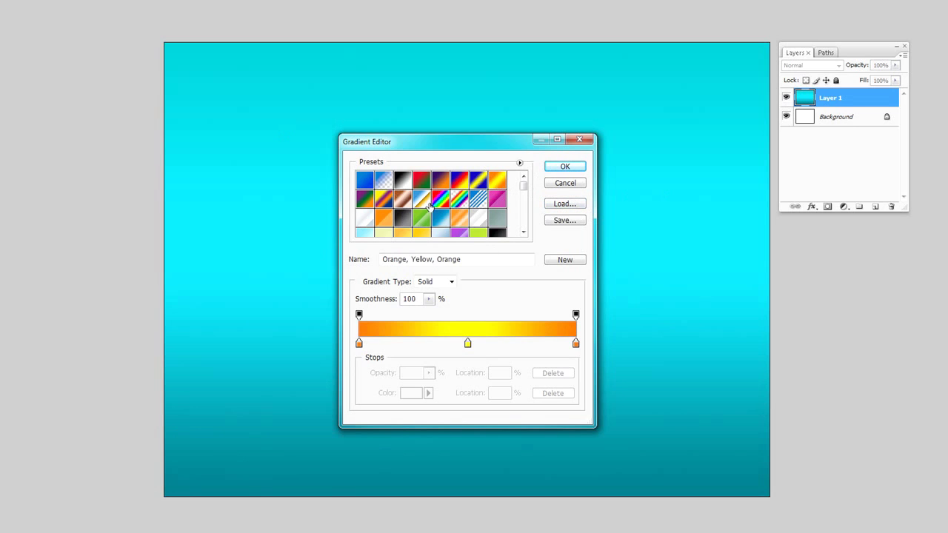
{"action": "left_click", "coordinate": [363, 200]}
{"action": "left_click", "coordinate": [400, 201]}
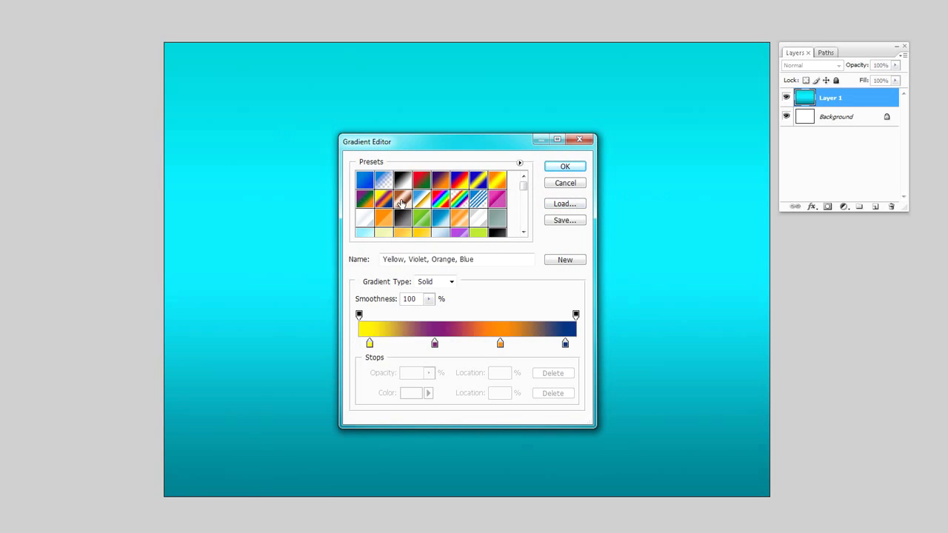
{"action": "left_click", "coordinate": [404, 203]}
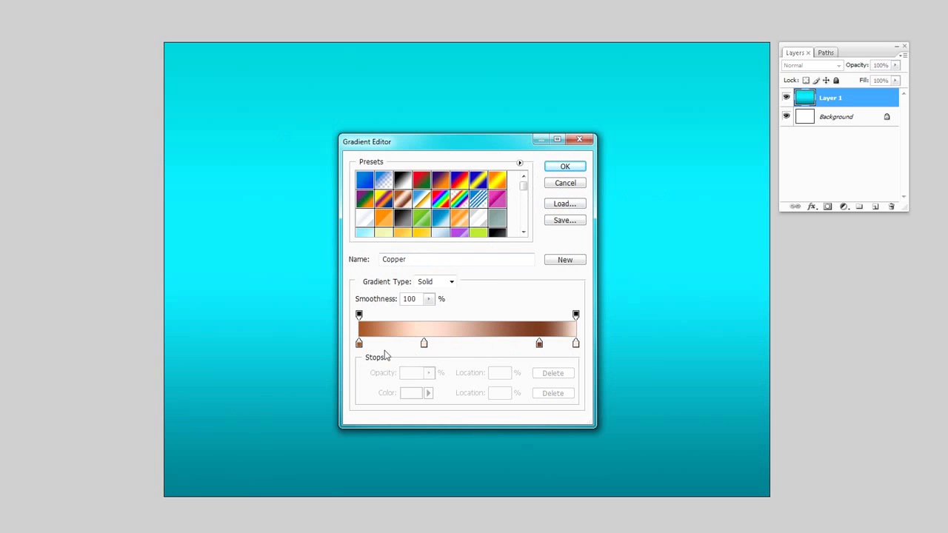
Step: Try greens such as 83ebb9 and 34b376 on Copper's pale stop, then discard them
{"action": "double_click", "coordinate": [424, 344]}
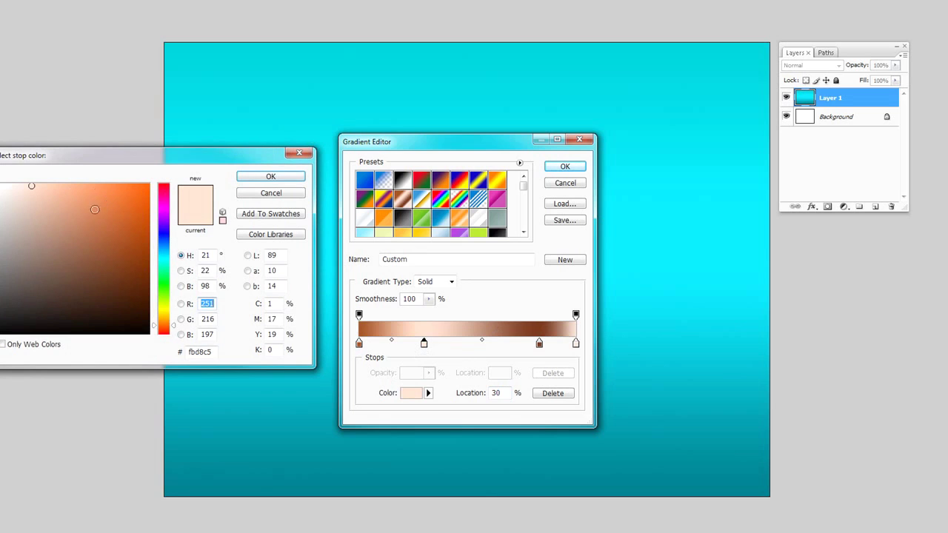
{"action": "left_click_drag", "start_coordinate": [94, 210], "coordinate": [109, 305]}
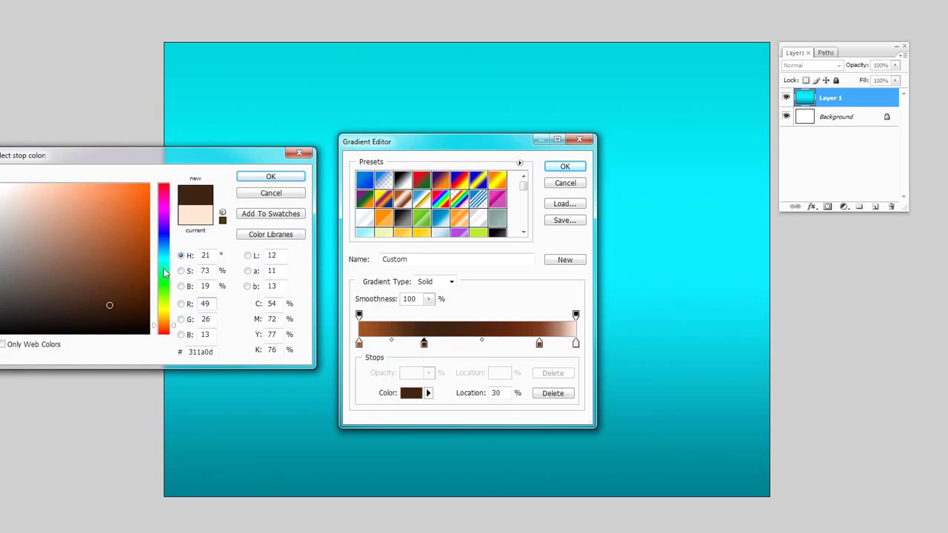
{"action": "left_click", "coordinate": [165, 273]}
{"action": "left_click", "coordinate": [93, 219]}
{"action": "left_click", "coordinate": [65, 195]}
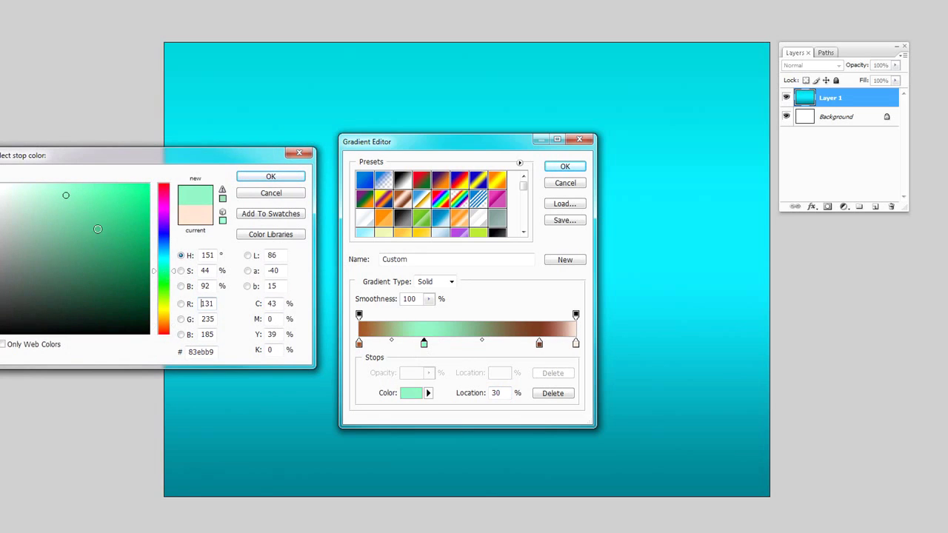
{"action": "left_click", "coordinate": [146, 195]}
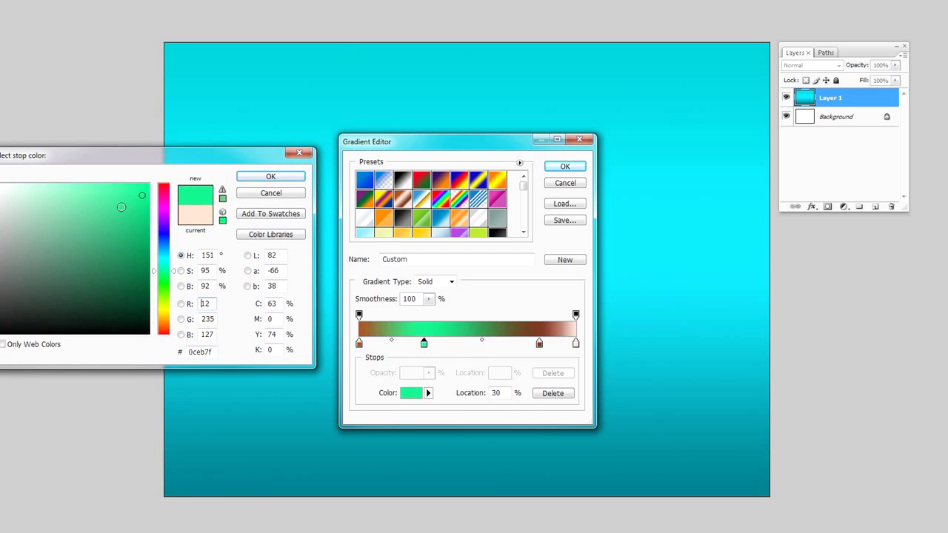
{"action": "left_click", "coordinate": [81, 222]}
{"action": "left_click", "coordinate": [106, 227]}
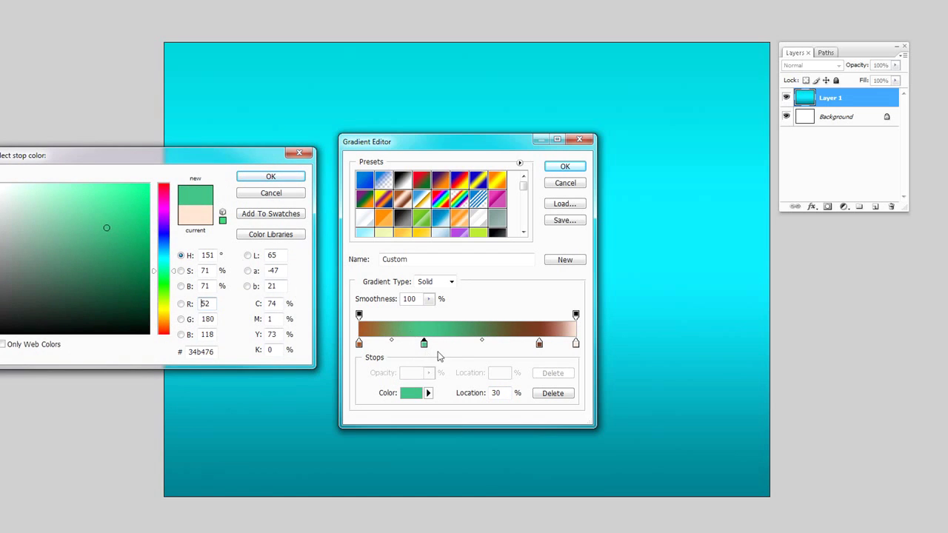
{"action": "left_click", "coordinate": [296, 195]}
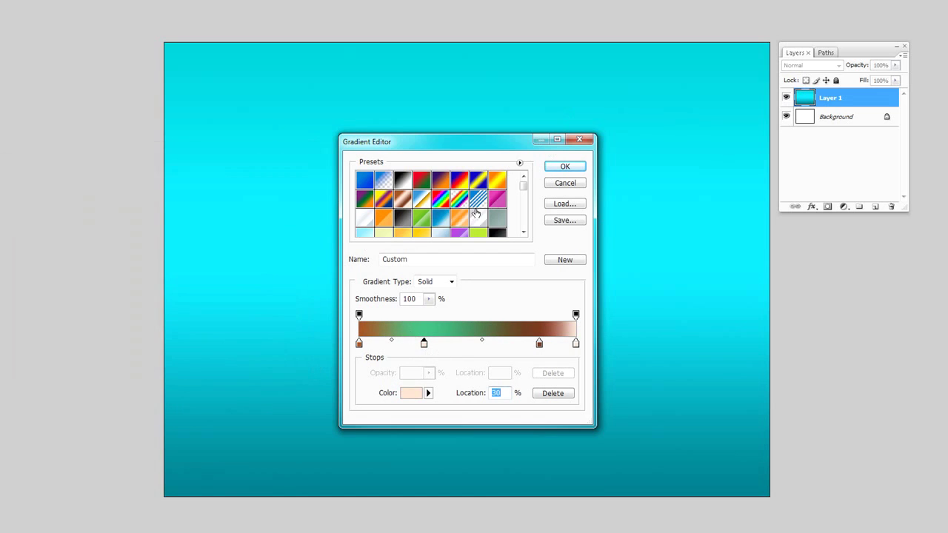
Step: Choose the Foreground to Background preset and close the Gradient Editor
{"action": "left_click", "coordinate": [557, 169]}
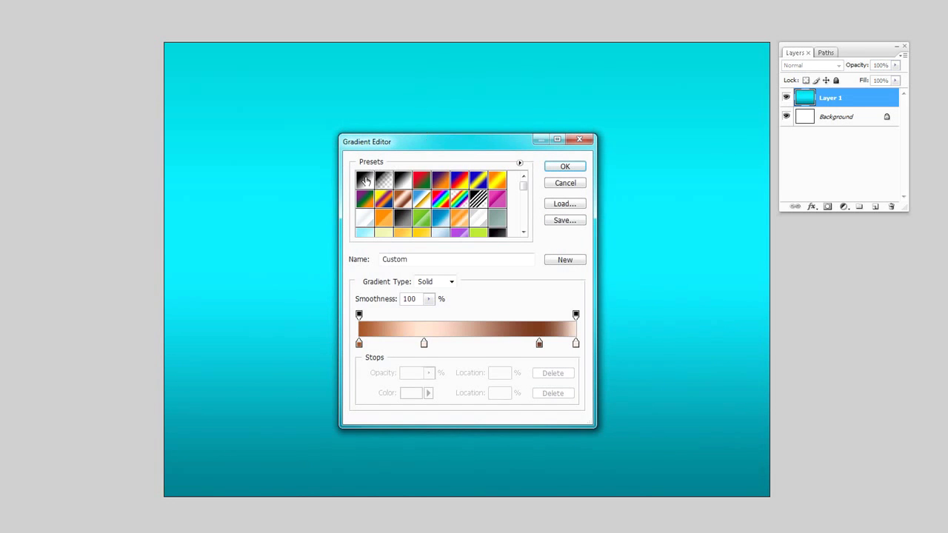
{"action": "left_click", "coordinate": [363, 179]}
{"action": "left_click", "coordinate": [550, 169]}
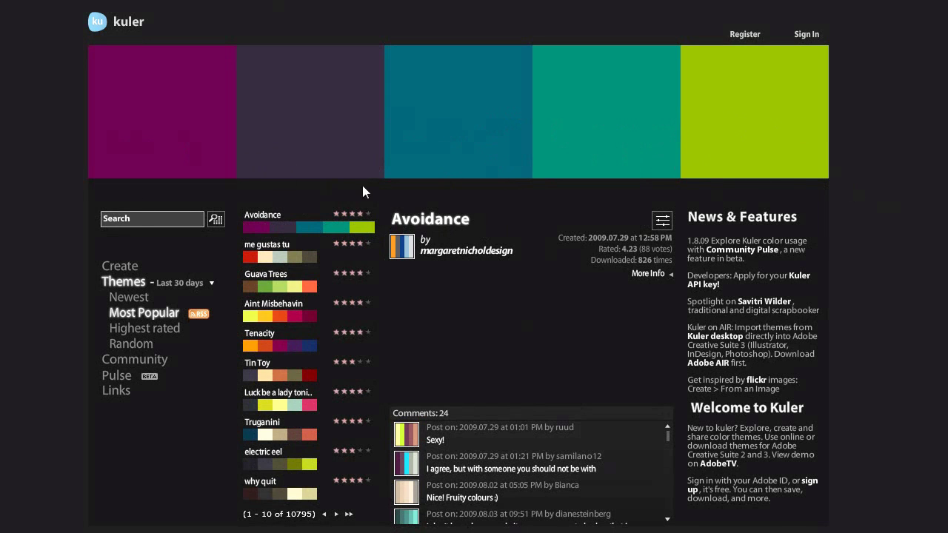
Step: Expand the Avoidance palette's swatch band to full page, then collapse it again
{"action": "left_click", "coordinate": [491, 116]}
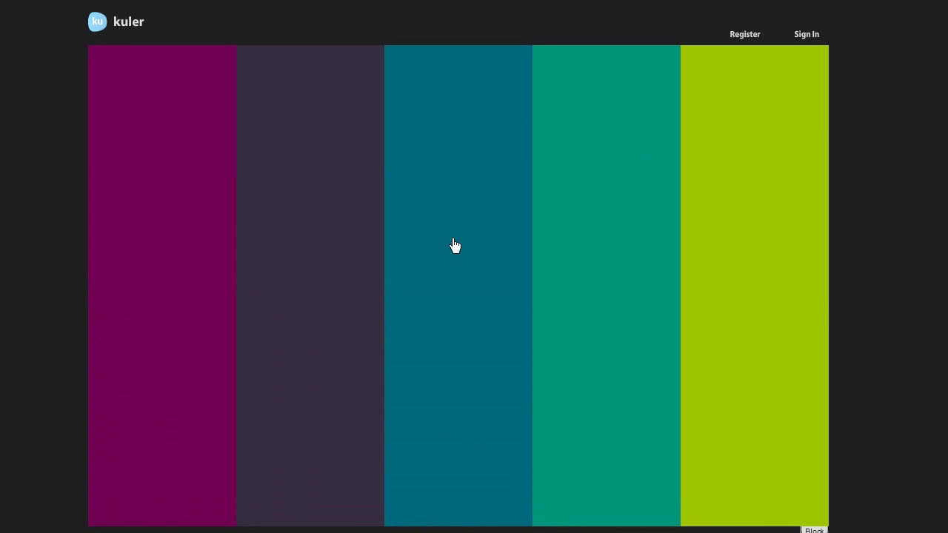
{"action": "left_click", "coordinate": [455, 246]}
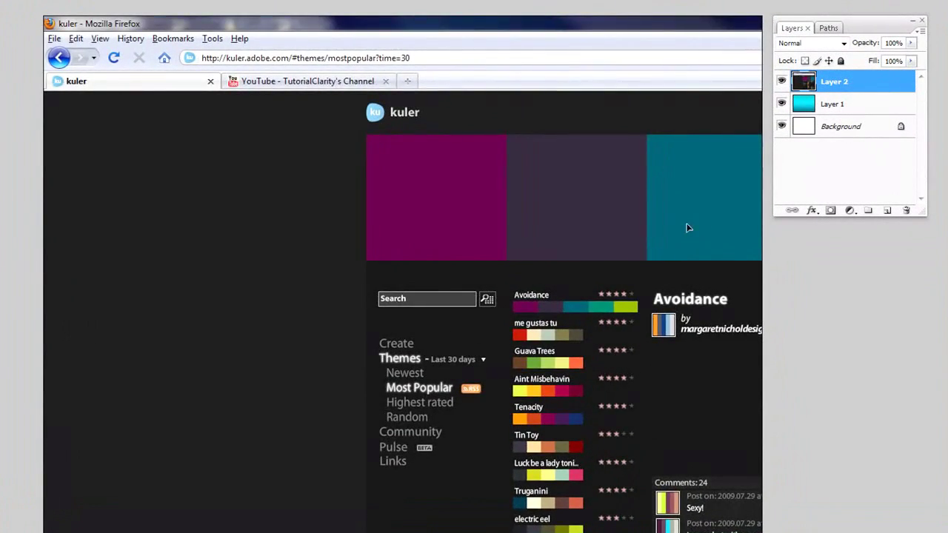
Step: Position the pasted Kuler screenshot and marquee-select its five-colour swatch strip
{"action": "left_click_drag", "start_coordinate": [707, 220], "coordinate": [406, 219]}
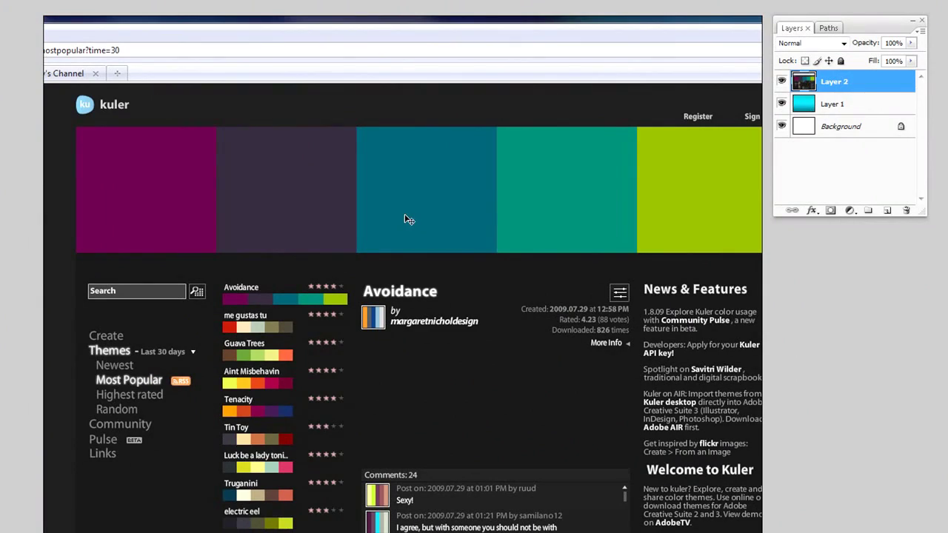
{"action": "left_click_drag", "start_coordinate": [535, 249], "coordinate": [522, 257]}
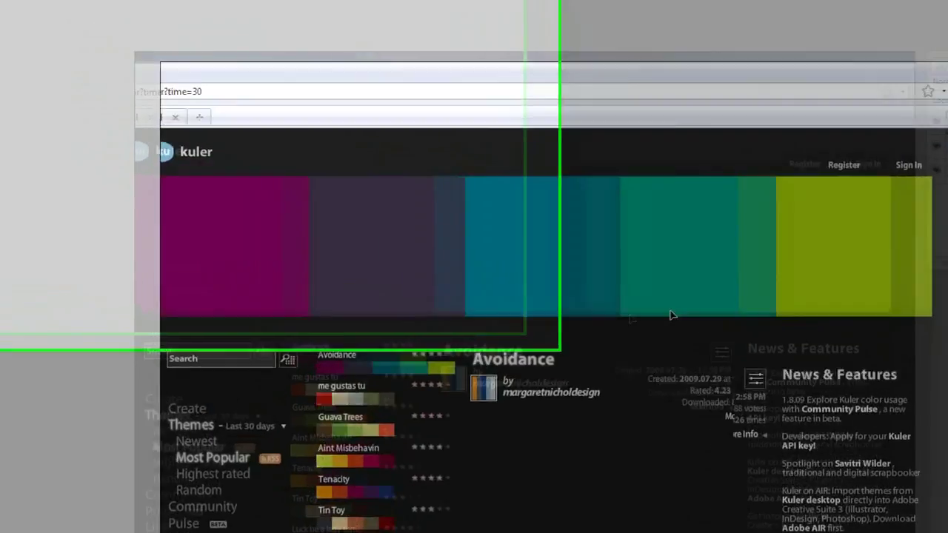
{"action": "key", "text": "m"}
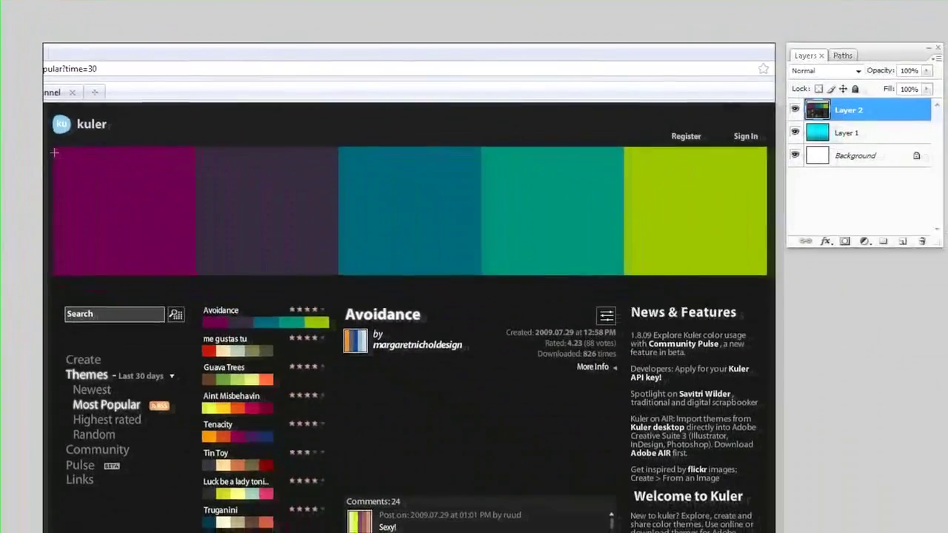
{"action": "left_click_drag", "start_coordinate": [469, 320], "coordinate": [832, 438]}
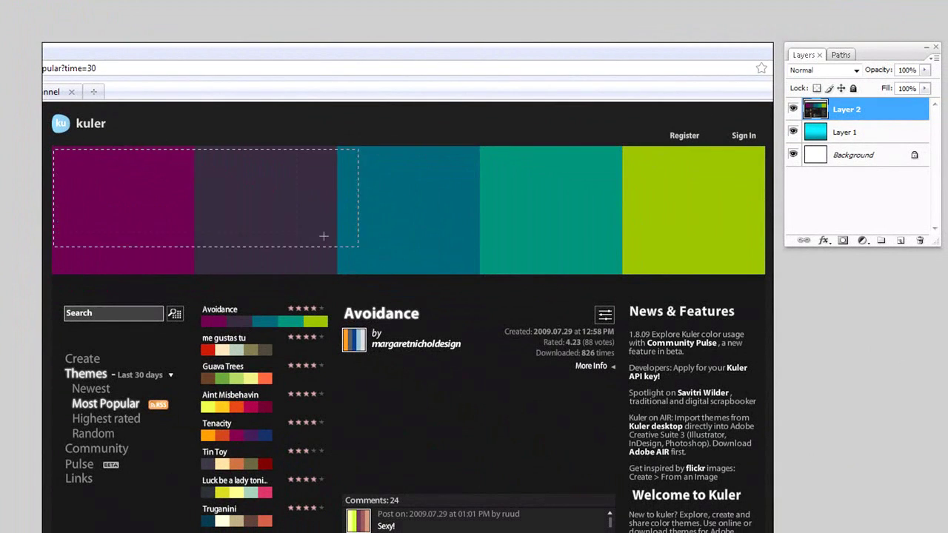
{"action": "left_click_drag", "start_coordinate": [324, 236], "coordinate": [764, 272]}
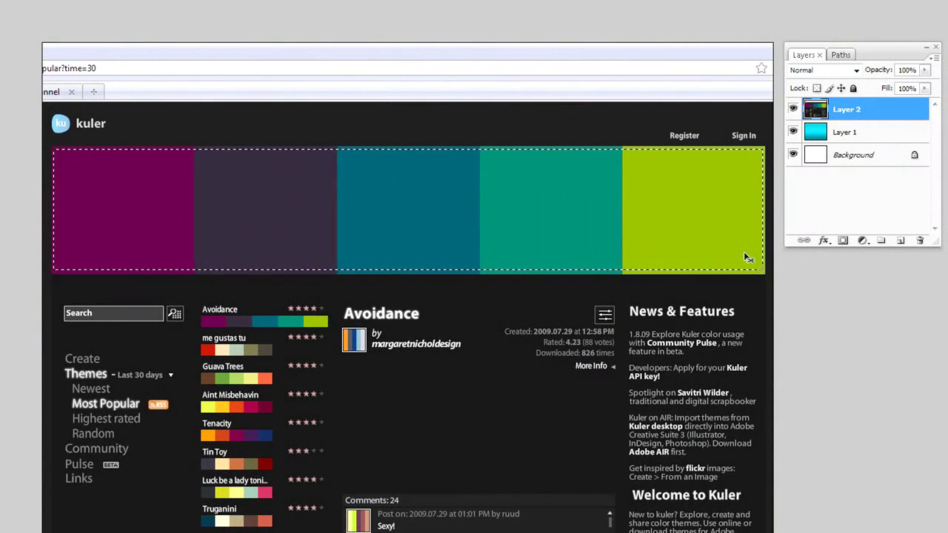
Step: Delete the screenshot layer, paste the strip and move it to the canvas bottom
{"action": "left_click_drag", "start_coordinate": [814, 110], "coordinate": [921, 243]}
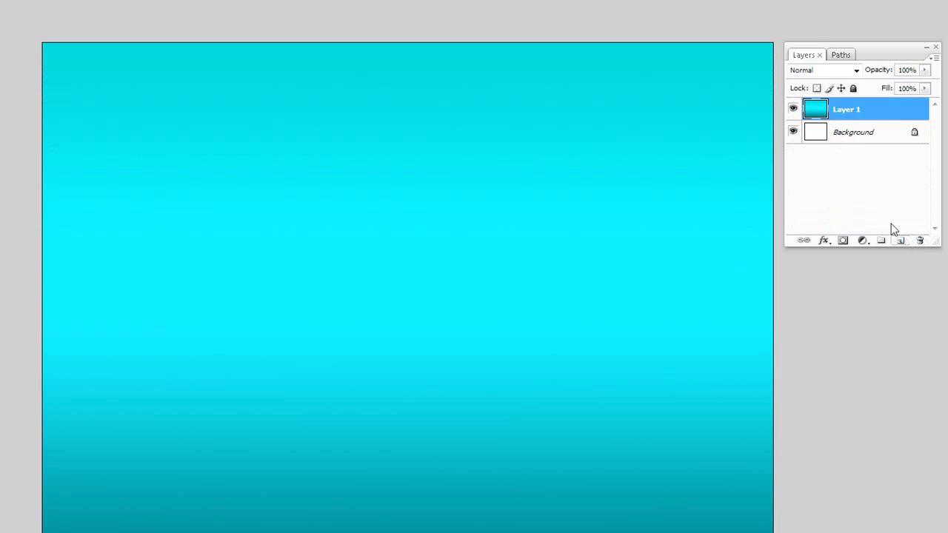
{"action": "key", "text": "ctrl+z"}
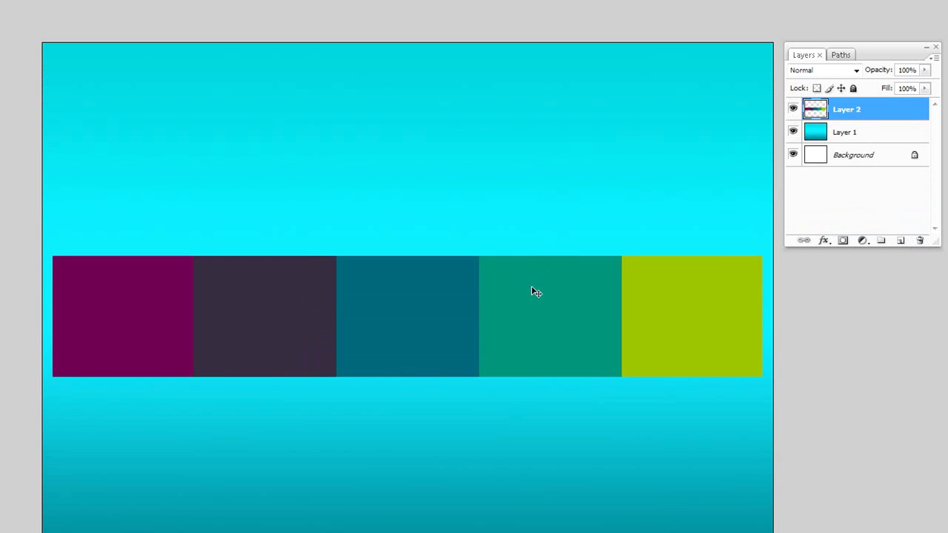
{"action": "left_click_drag", "start_coordinate": [535, 292], "coordinate": [530, 487]}
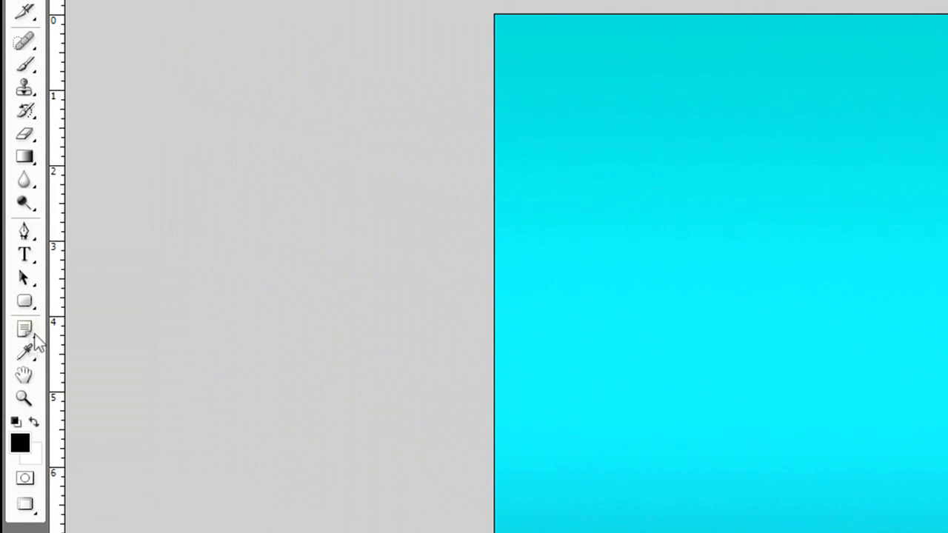
Step: With the Eyedropper active for sampling, hide the Layer 2 swatch strip and make Layer 1 active
{"action": "left_click", "coordinate": [26, 351]}
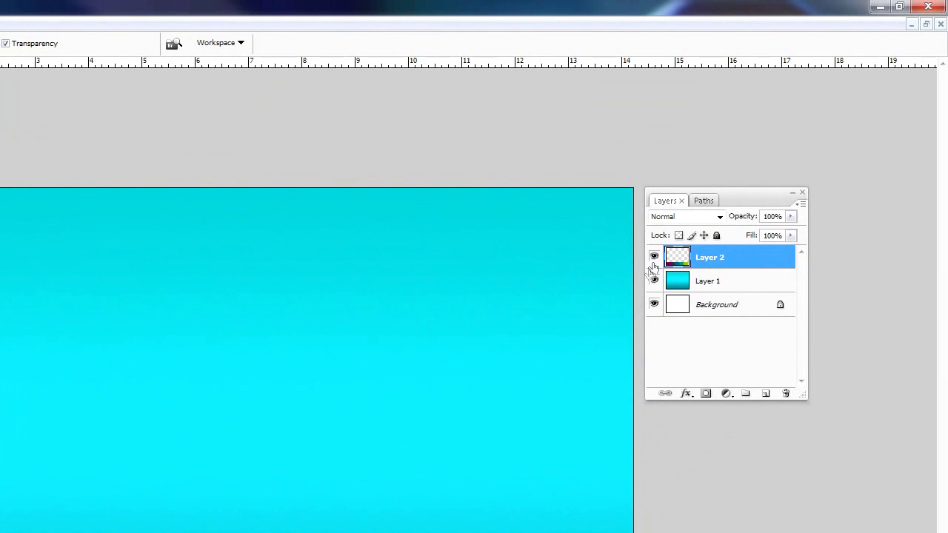
{"action": "left_click", "coordinate": [654, 256]}
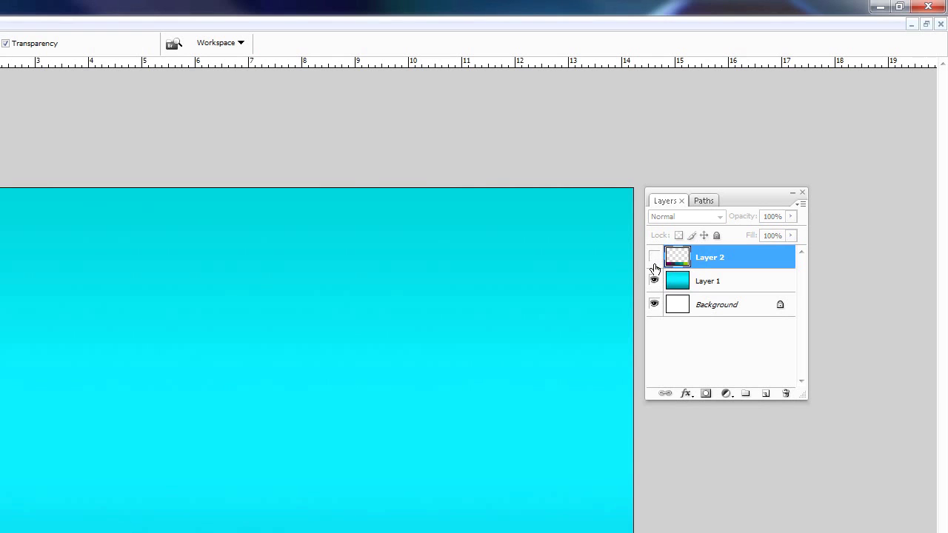
{"action": "left_click", "coordinate": [680, 282]}
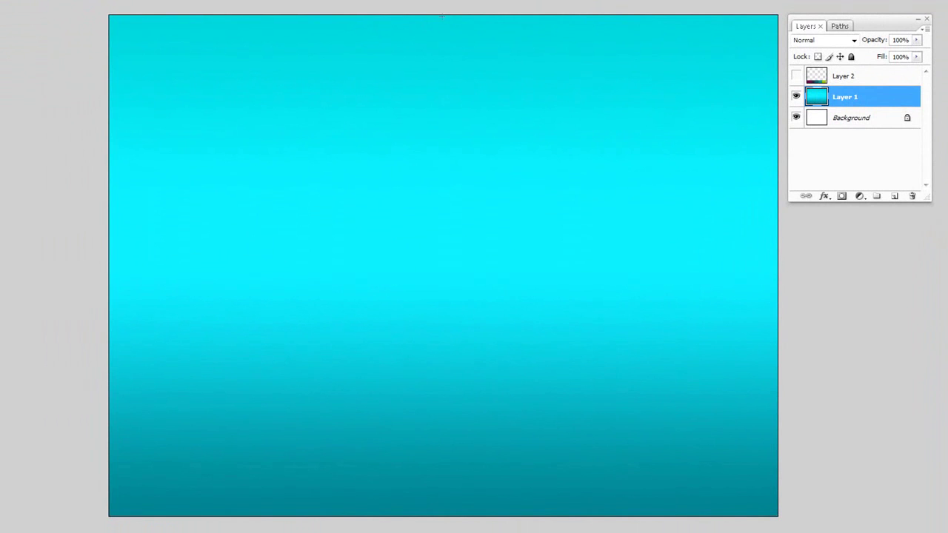
Step: Fill Layer 1 with a top-to-bottom dark-teal-to-green gradient, redrawing it twice, then show Layer 2 again
{"action": "left_click_drag", "start_coordinate": [442, 15], "coordinate": [442, 513]}
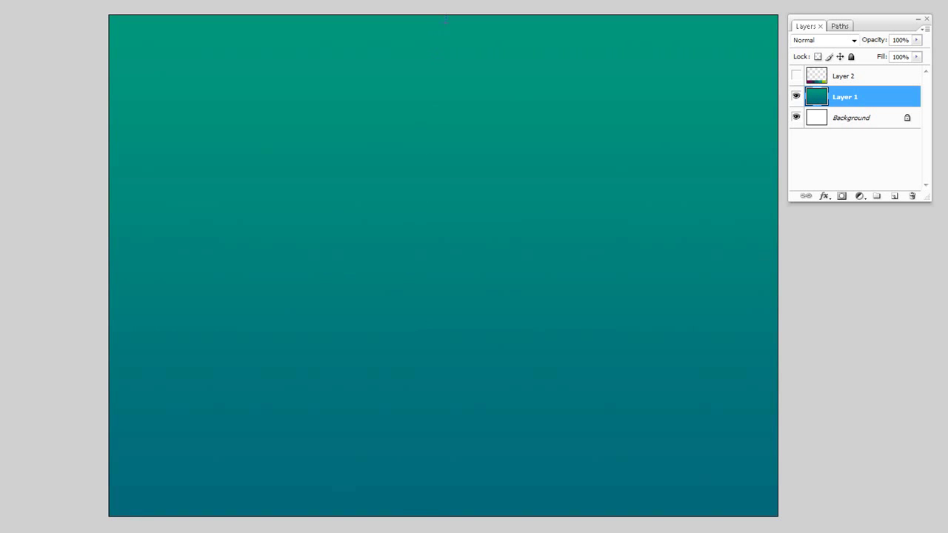
{"action": "left_click_drag", "start_coordinate": [444, 21], "coordinate": [432, 513]}
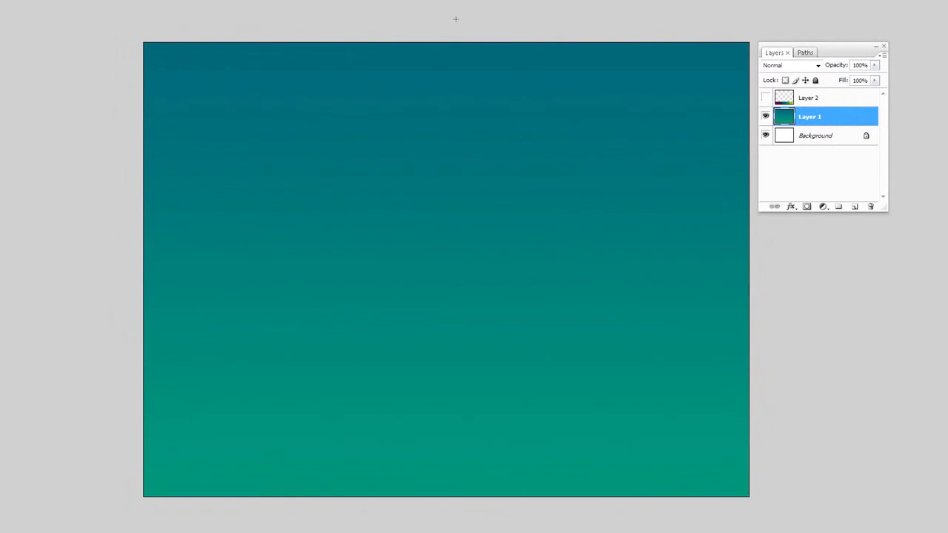
{"action": "left_click_drag", "start_coordinate": [455, 21], "coordinate": [452, 334]}
{"action": "left_click", "coordinate": [765, 98]}
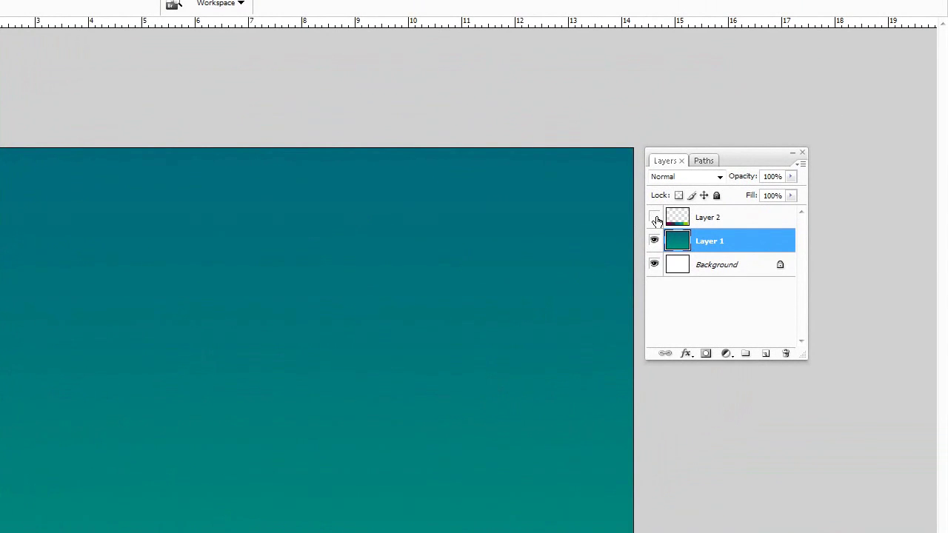
{"action": "left_click", "coordinate": [655, 217]}
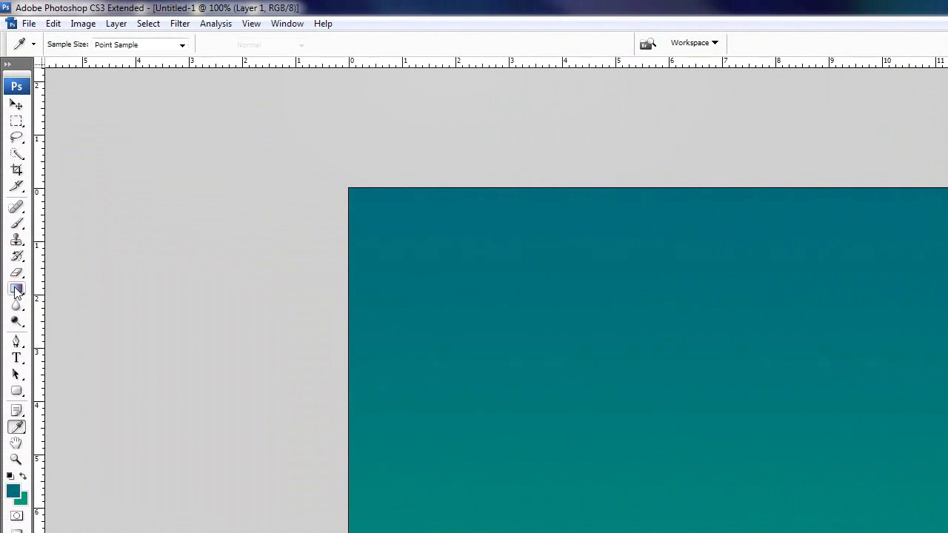
{"action": "left_click", "coordinate": [17, 290]}
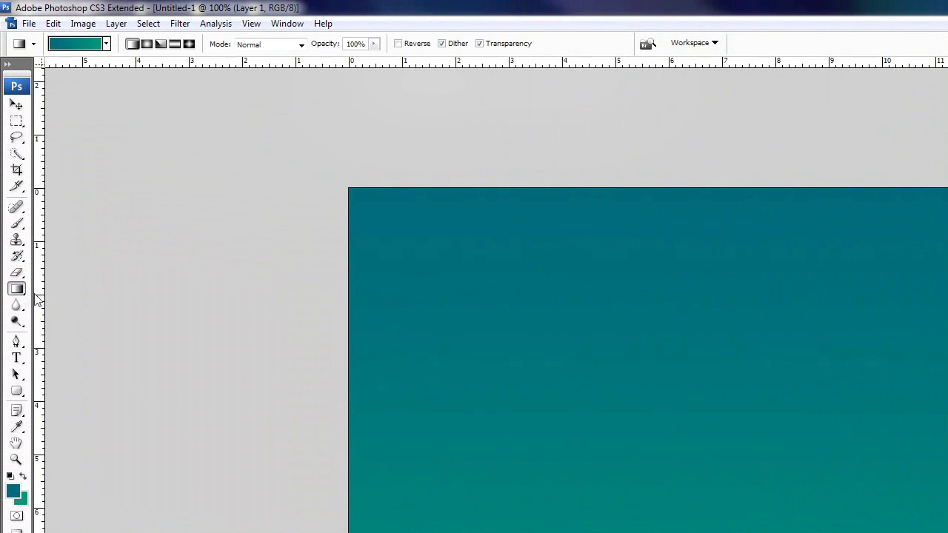
{"action": "left_click", "coordinate": [74, 44]}
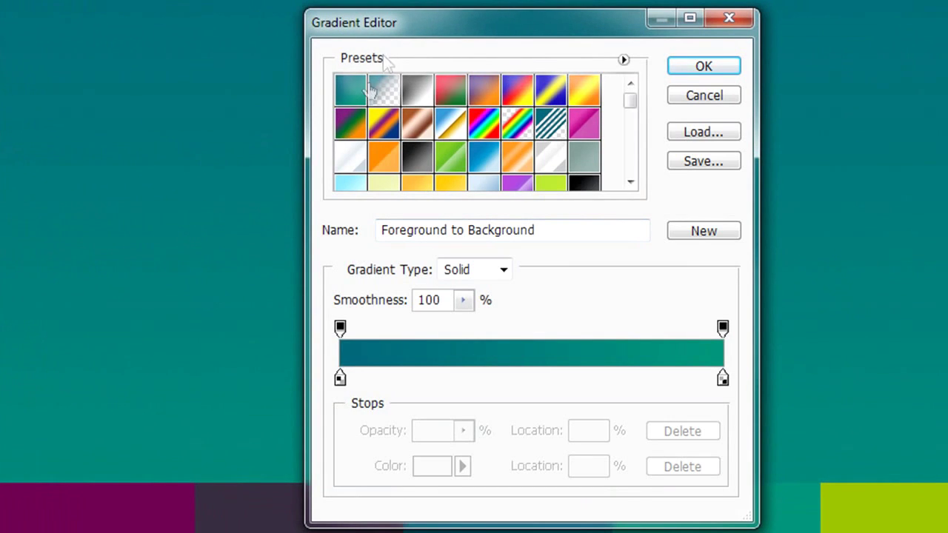
{"action": "left_click_drag", "start_coordinate": [422, 28], "coordinate": [416, 0]}
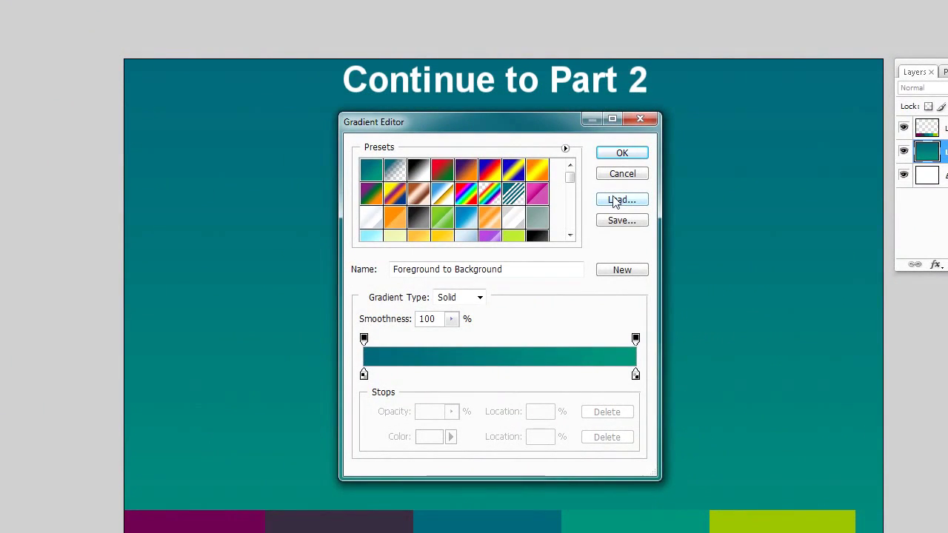
{"action": "left_click", "coordinate": [604, 153]}
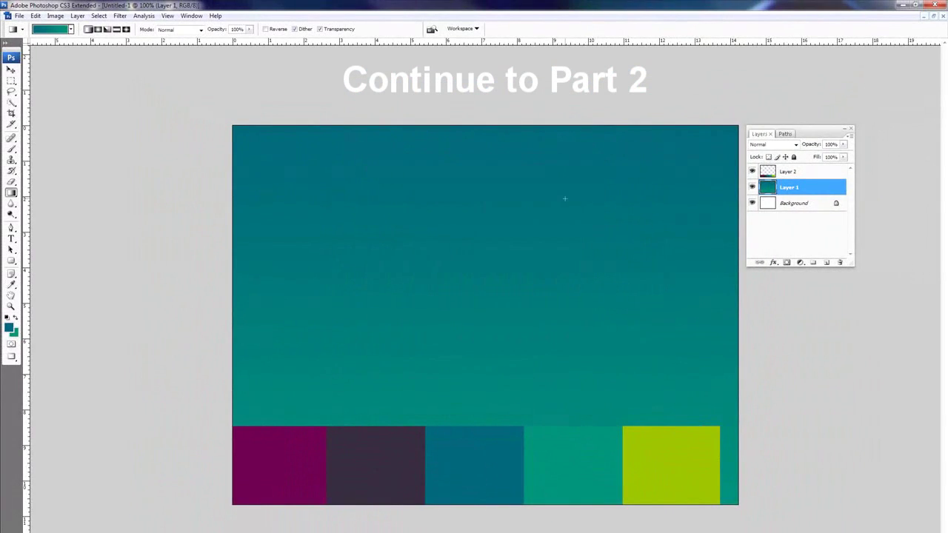